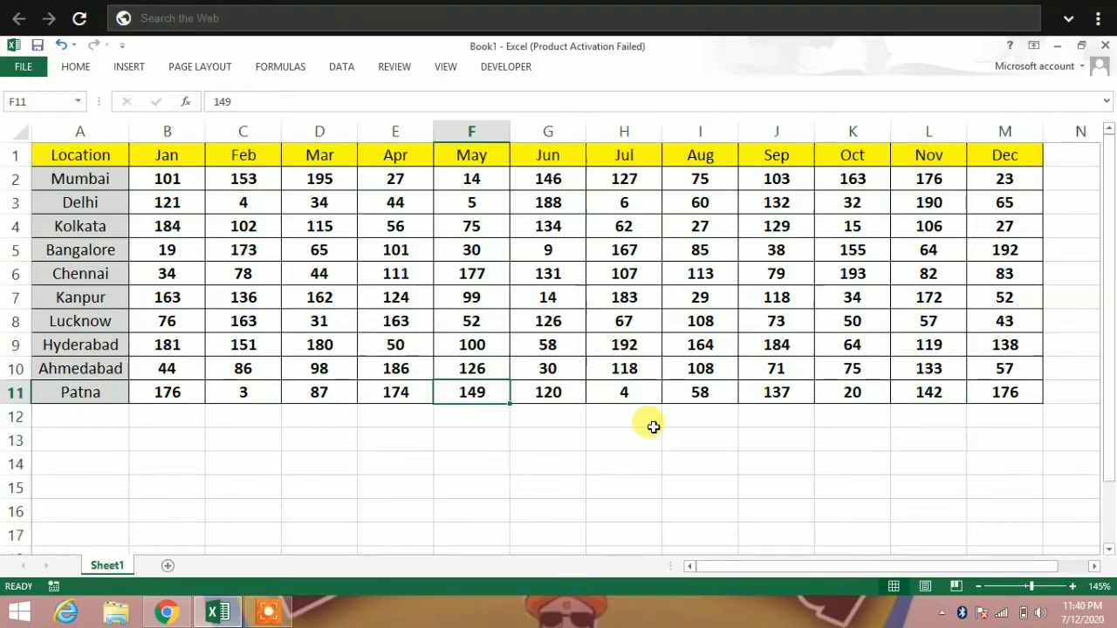
Examine the table's location names, month headers and monthly values.
{"action": "left_click", "coordinate": [103, 200]}
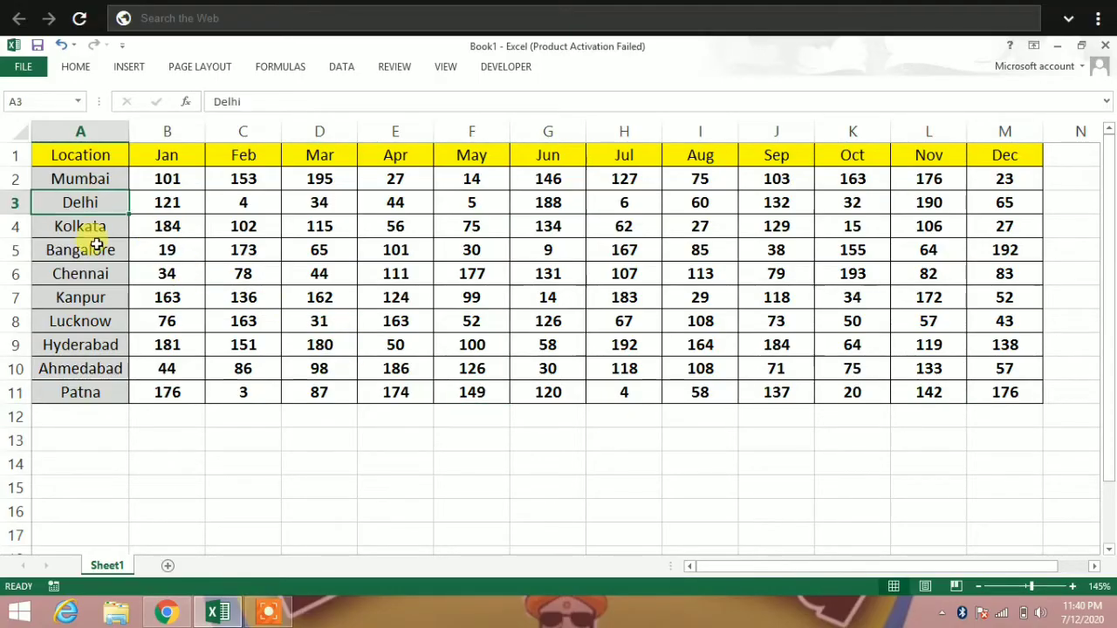
{"action": "left_click", "coordinate": [105, 367]}
{"action": "left_click", "coordinate": [323, 296]}
{"action": "left_click", "coordinate": [170, 155]}
{"action": "left_click", "coordinate": [471, 157]}
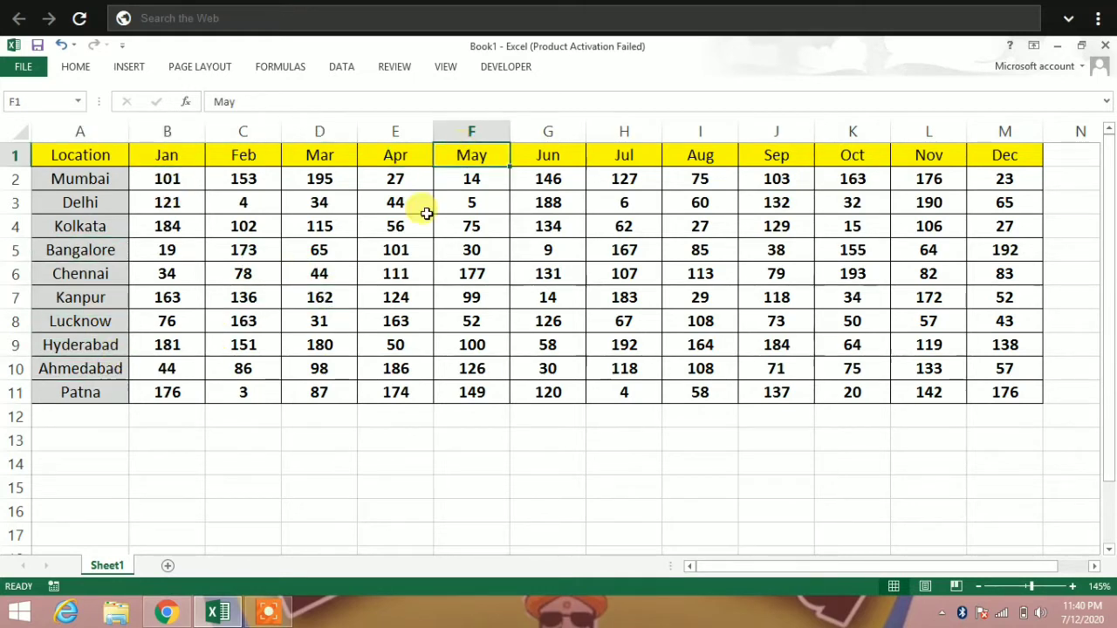
{"action": "left_click", "coordinate": [219, 299]}
{"action": "left_click_drag", "start_coordinate": [166, 205], "coordinate": [852, 298]}
{"action": "left_click", "coordinate": [110, 247]}
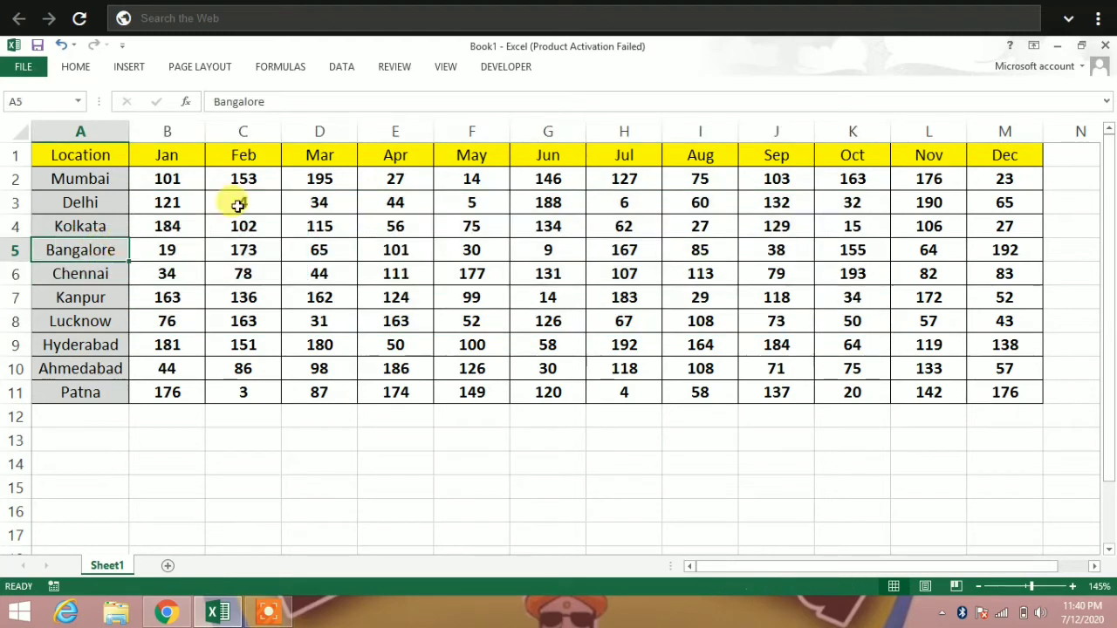
{"action": "left_click", "coordinate": [254, 174]}
{"action": "left_click", "coordinate": [374, 274]}
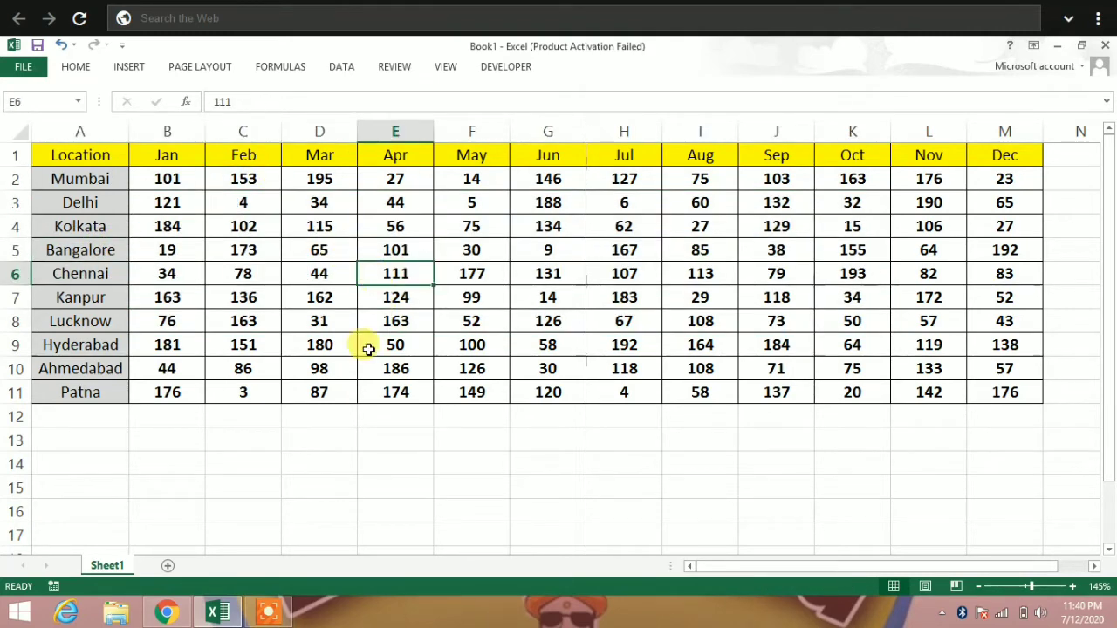
Add a Less Than 50 conditional formatting rule to B2:M11 with light red fill and dark red text.
{"action": "left_click_drag", "start_coordinate": [178, 175], "coordinate": [978, 392]}
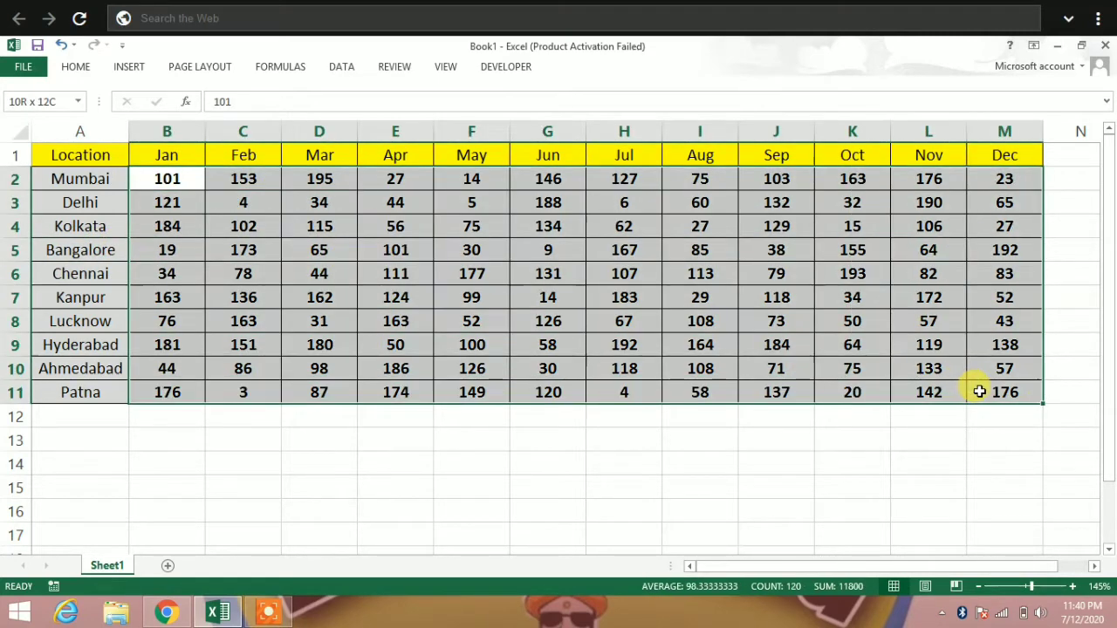
{"action": "left_click", "coordinate": [72, 69]}
{"action": "left_click", "coordinate": [676, 128]}
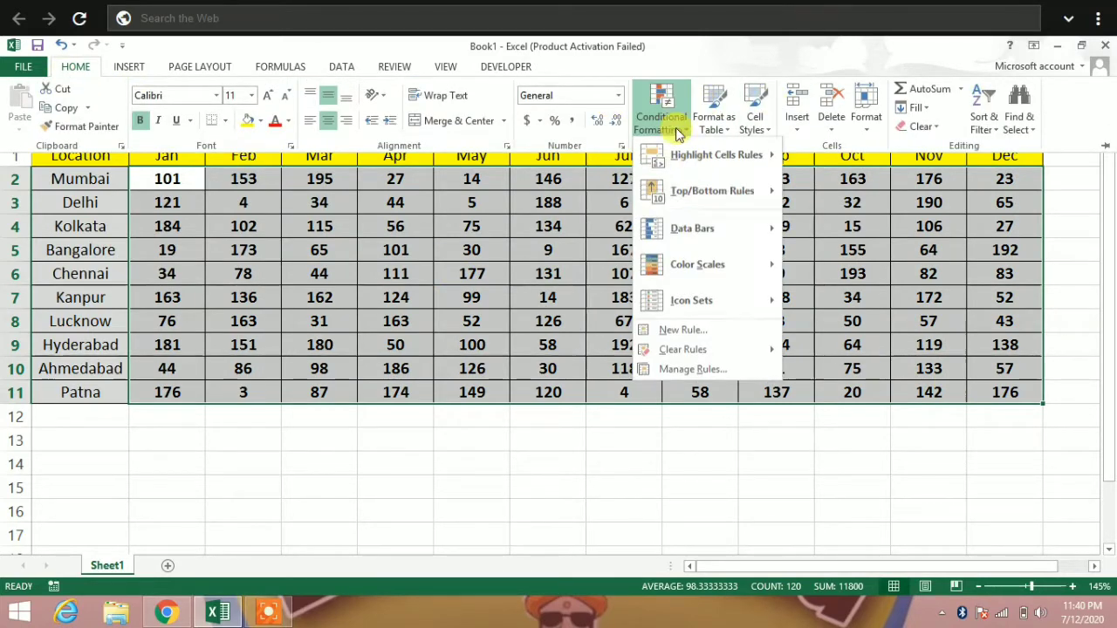
{"action": "mouse_move", "coordinate": [709, 190]}
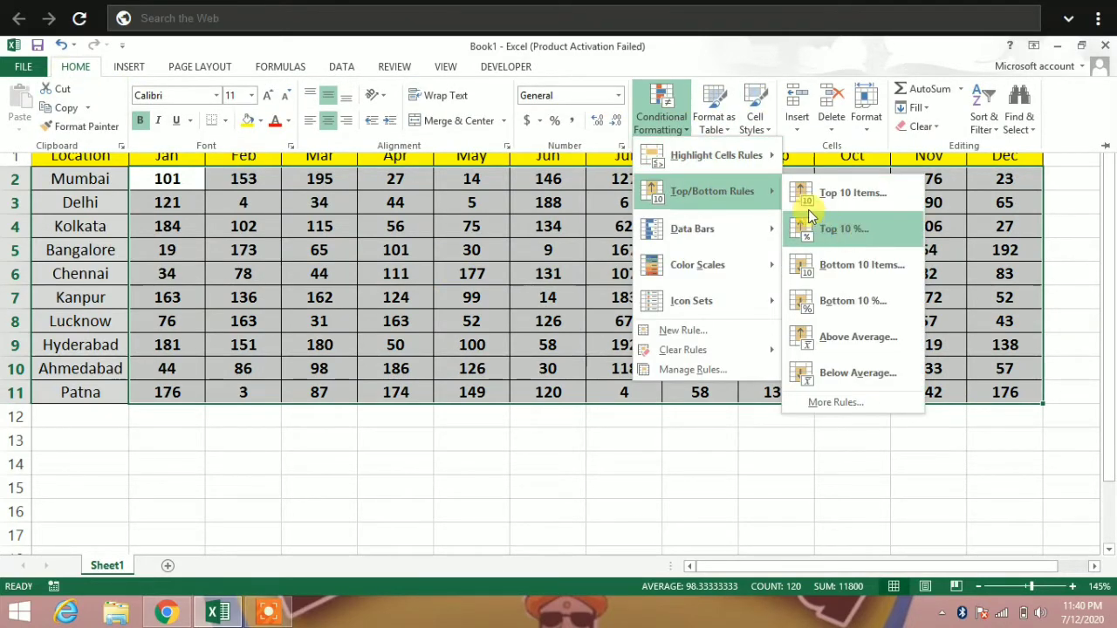
{"action": "mouse_move", "coordinate": [759, 159]}
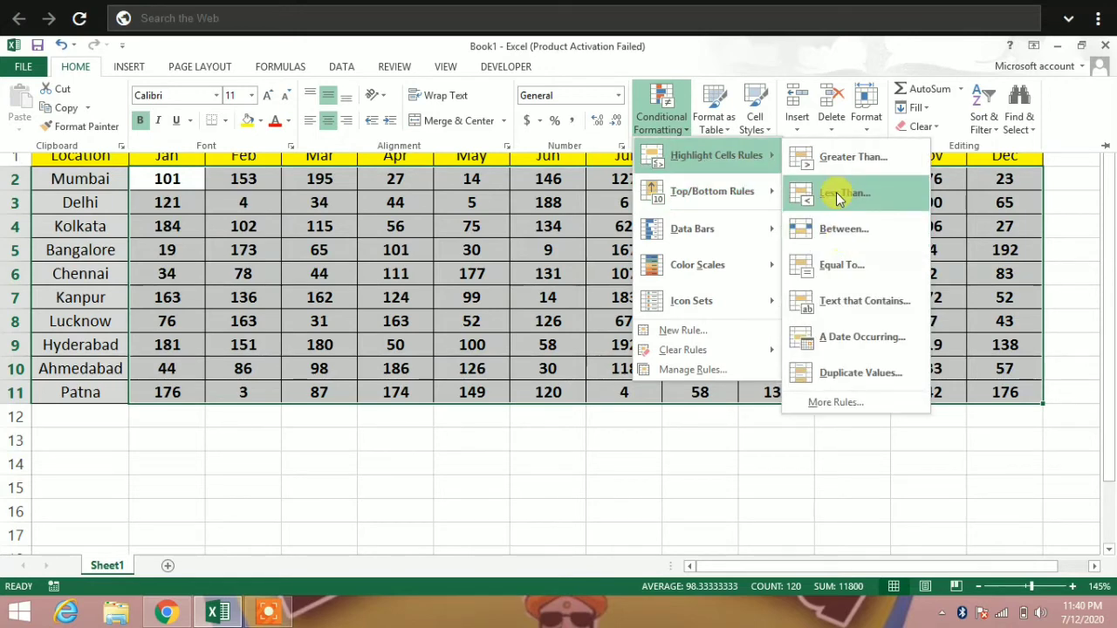
{"action": "left_click", "coordinate": [836, 197]}
{"action": "type", "text": "50"}
{"action": "key", "text": "Return"}
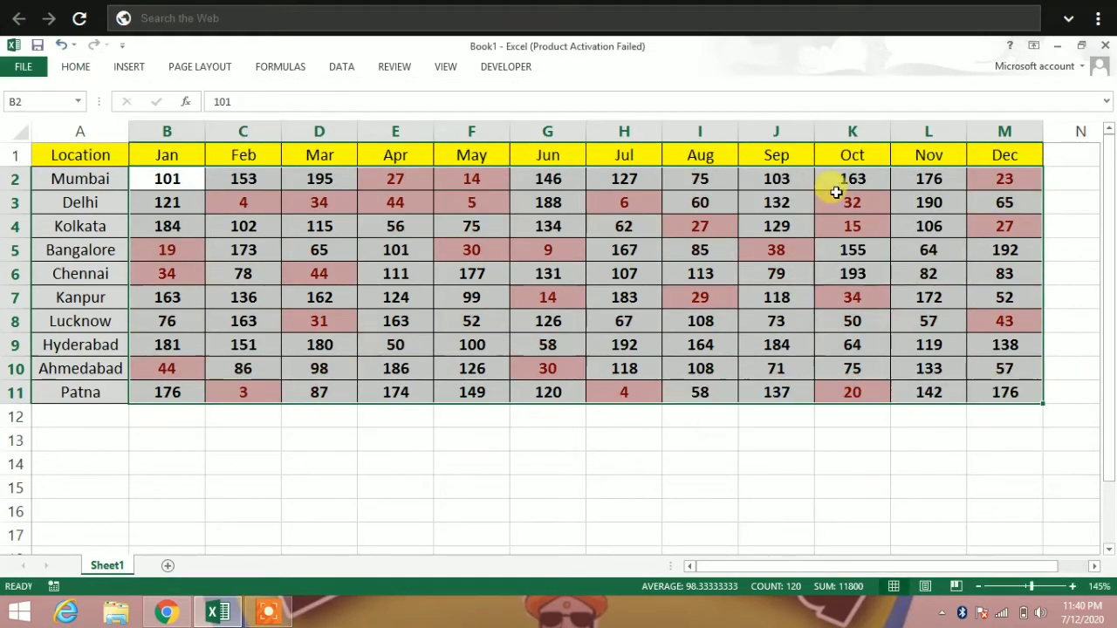
Test the highlight rule by setting Bangalore's June value to 50, and undo the entry.
{"action": "left_click", "coordinate": [591, 295]}
{"action": "left_click", "coordinate": [544, 263]}
{"action": "left_click", "coordinate": [546, 255]}
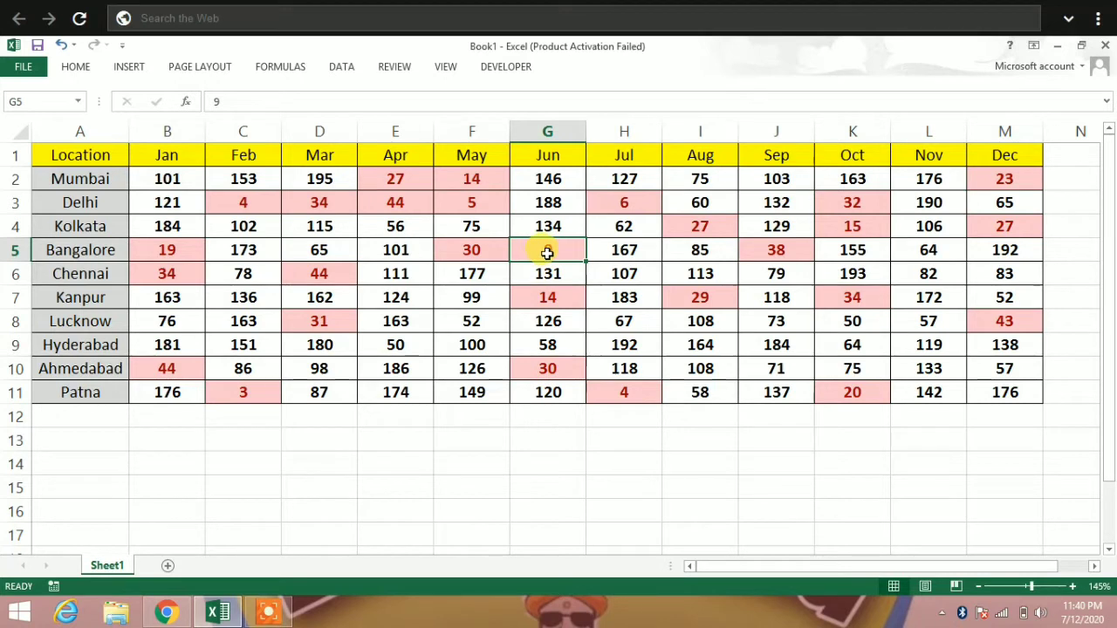
{"action": "type", "text": "50"}
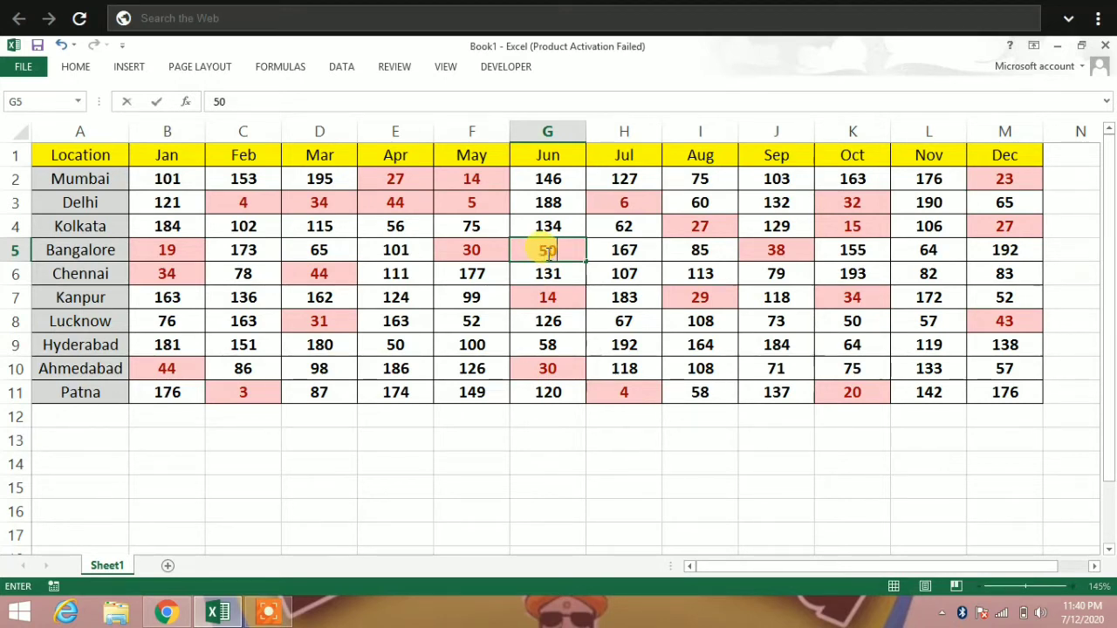
{"action": "key", "text": "Return"}
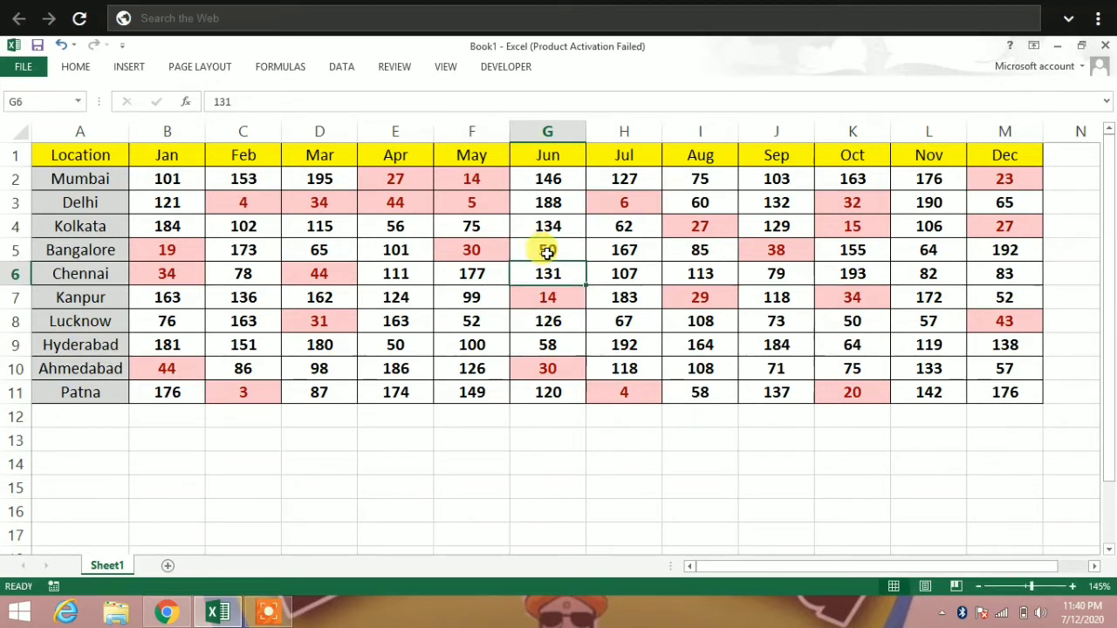
{"action": "key", "text": "ctrl+z"}
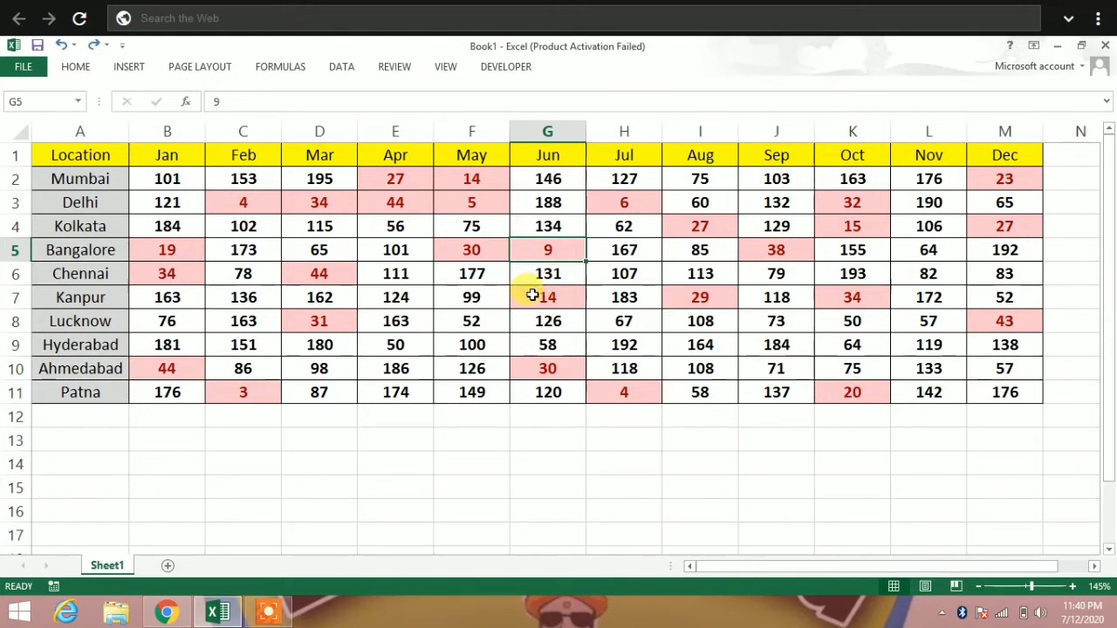
Set Kanpur's June value in G7 to 50.
{"action": "left_click", "coordinate": [533, 295]}
{"action": "type", "text": "50"}
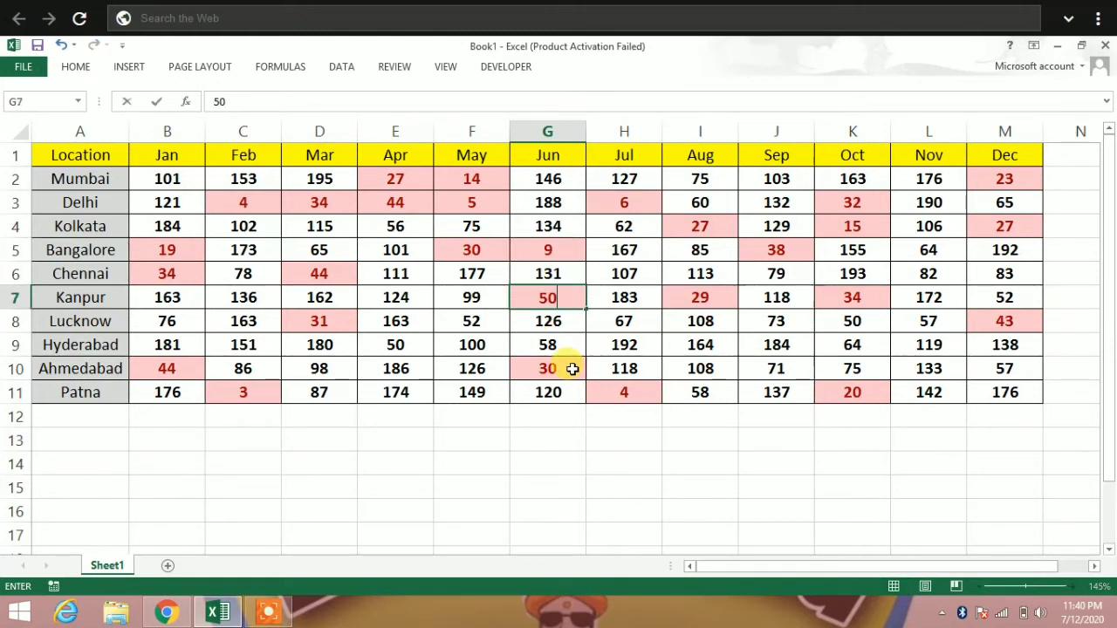
{"action": "key", "text": "Return"}
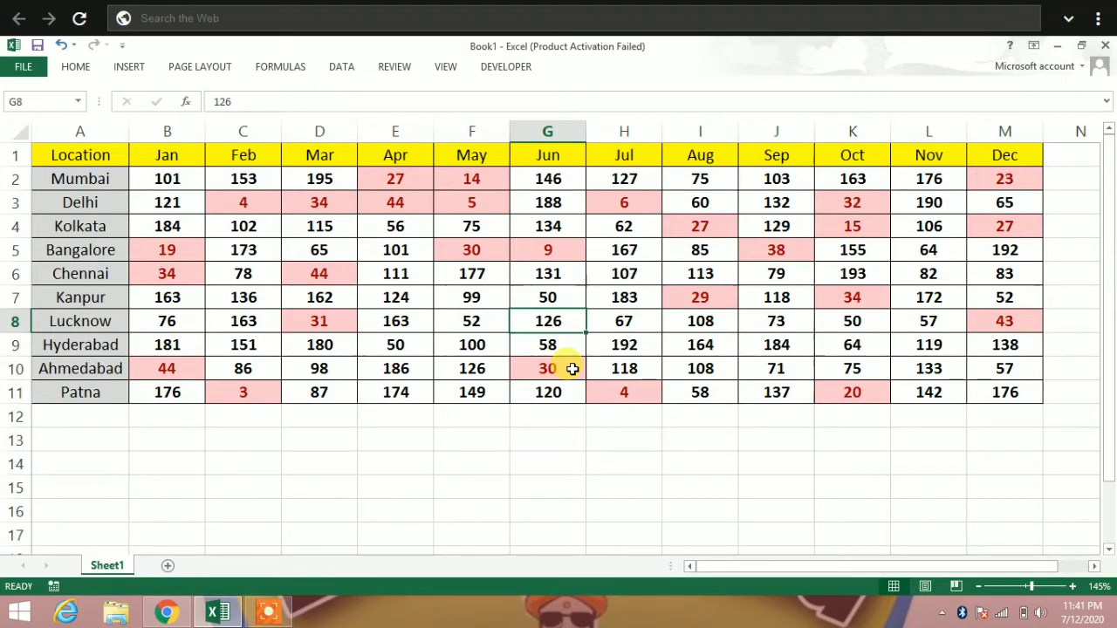
Test the highlight rule by setting Bangalore's June value to 51, and undo the entry.
{"action": "left_click", "coordinate": [569, 251]}
{"action": "type", "text": "51"}
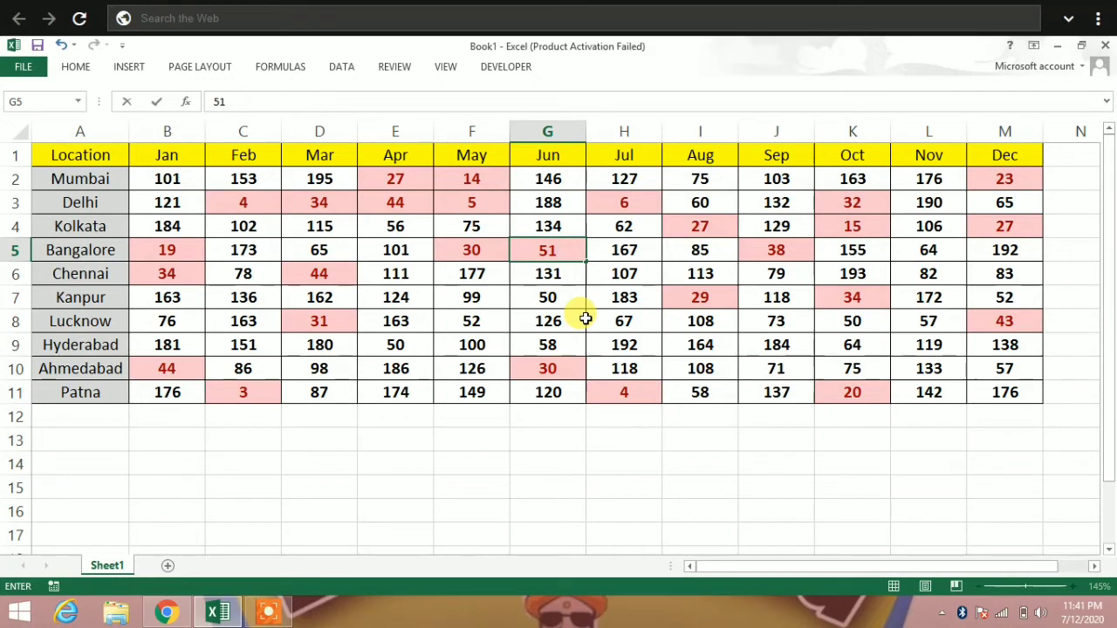
{"action": "key", "text": "Return"}
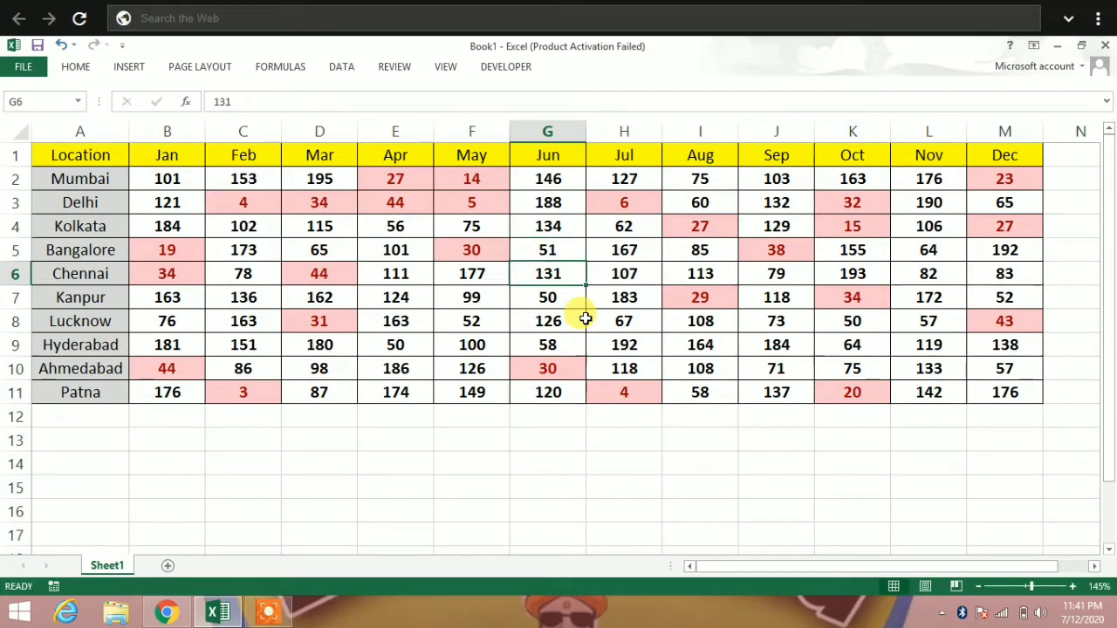
{"action": "key", "text": "ctrl+z"}
{"action": "left_click", "coordinate": [582, 318]}
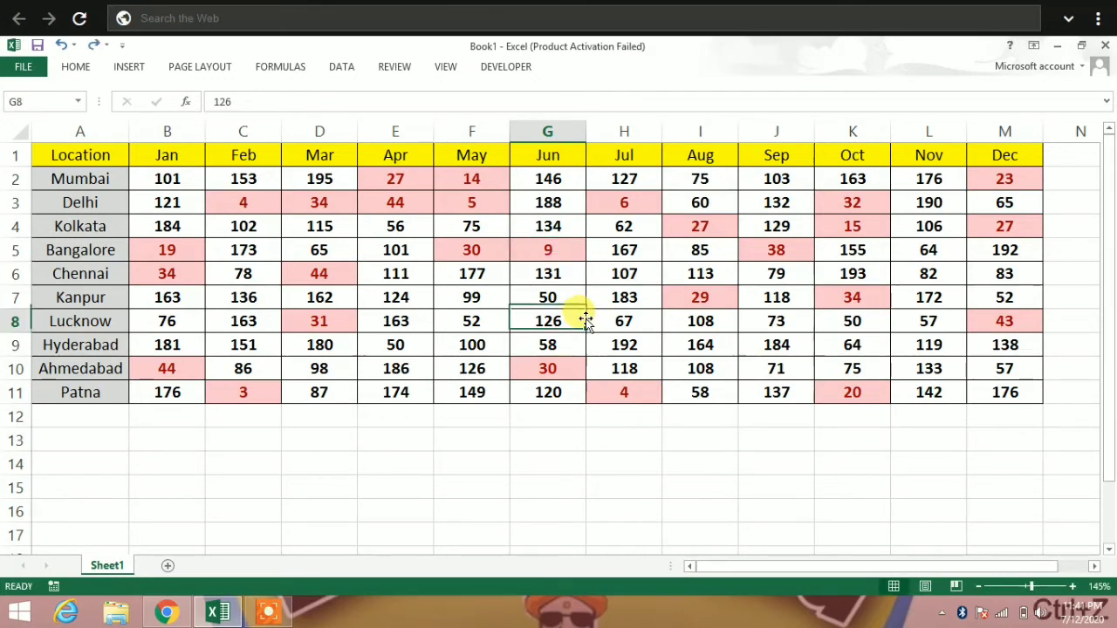
Clear the conditional formatting rules from the monthly values in B2:M11.
{"action": "left_click_drag", "start_coordinate": [186, 178], "coordinate": [982, 394]}
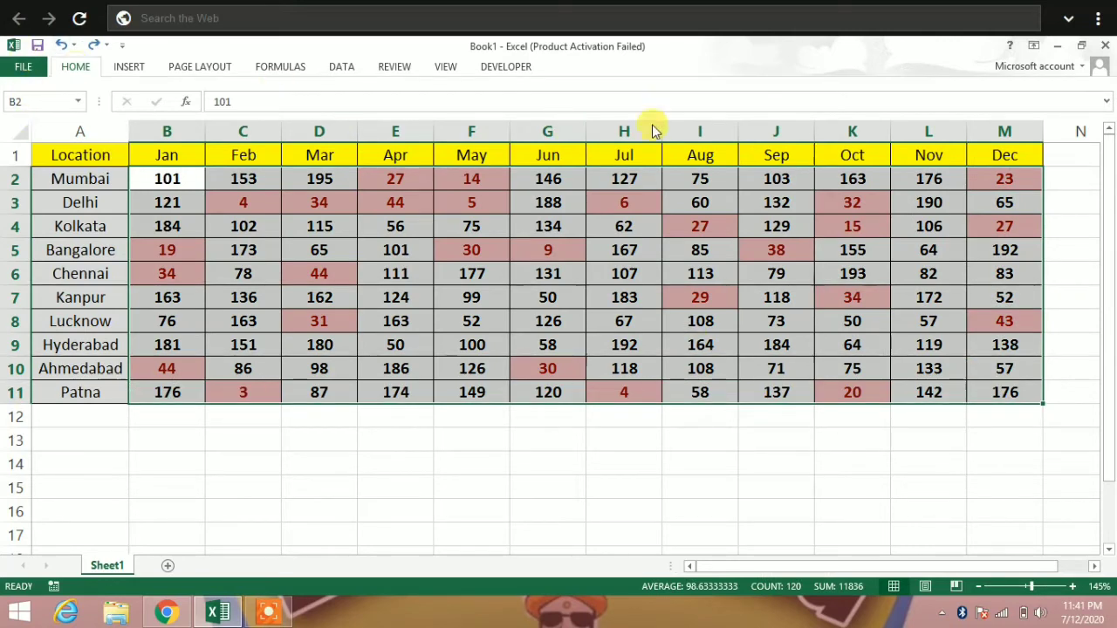
{"action": "key", "text": "alt+h"}
{"action": "left_click", "coordinate": [677, 139]}
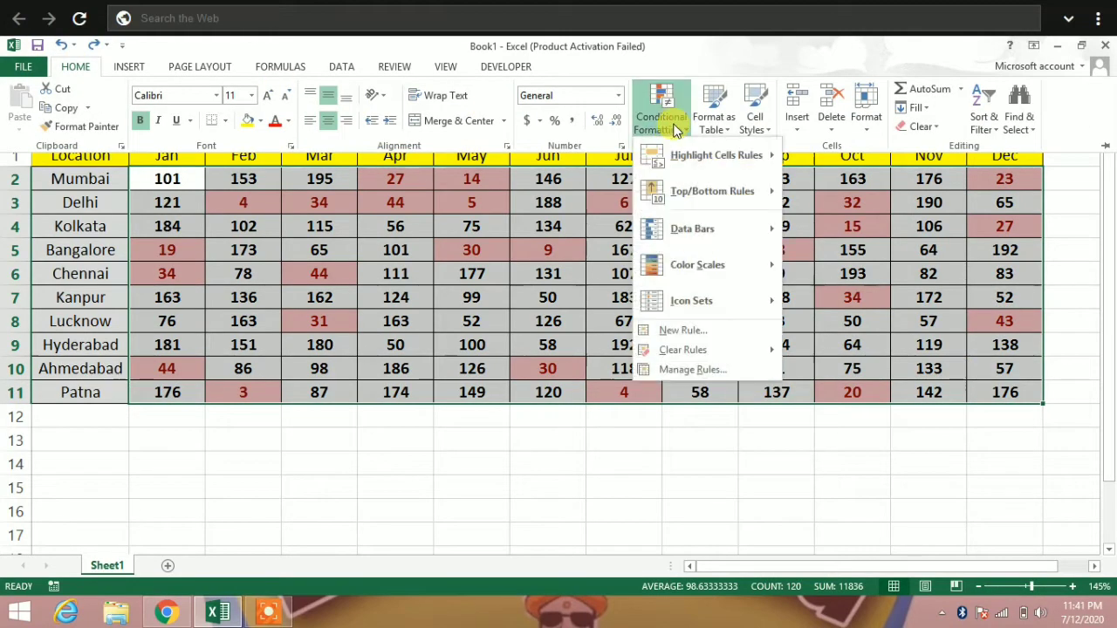
{"action": "mouse_move", "coordinate": [761, 356]}
{"action": "left_click", "coordinate": [825, 353]}
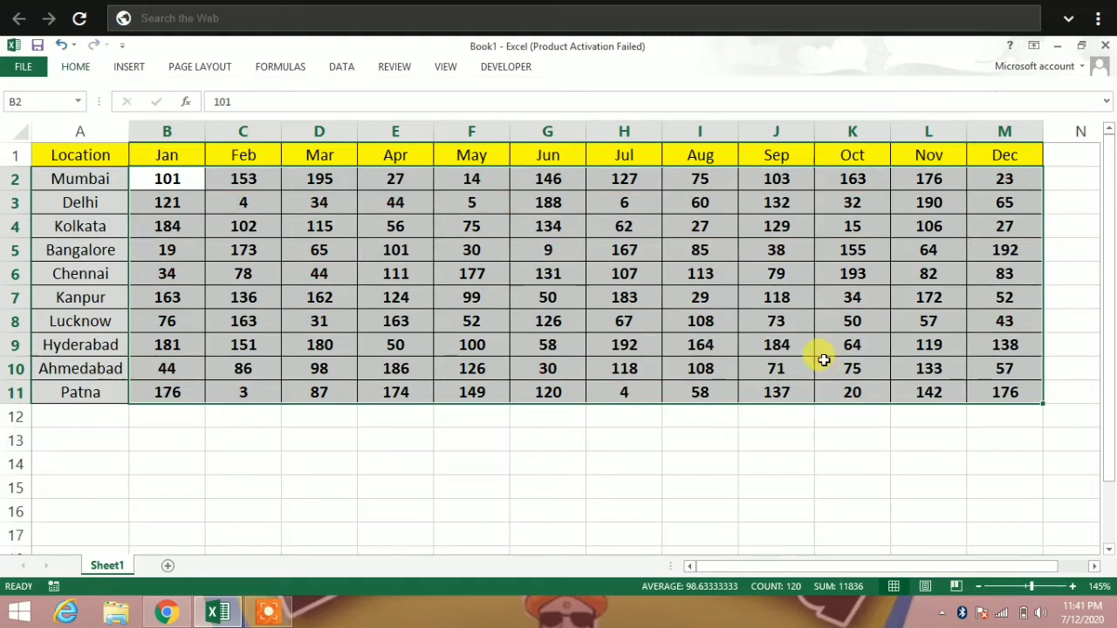
{"action": "left_click", "coordinate": [504, 338]}
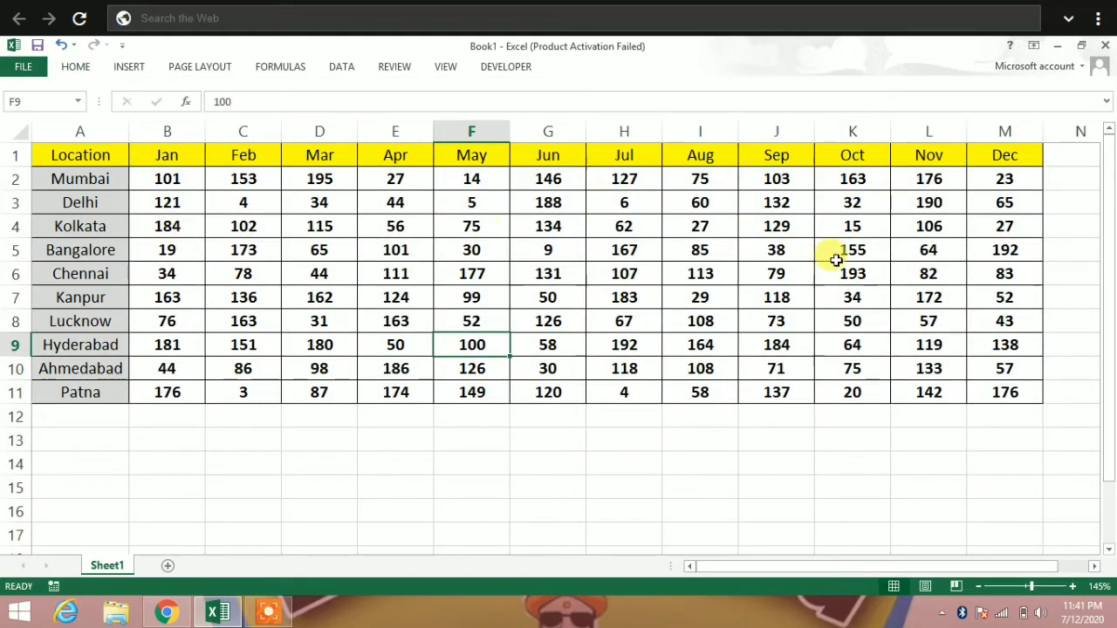
{"action": "left_click", "coordinate": [387, 341]}
{"action": "left_click", "coordinate": [377, 286]}
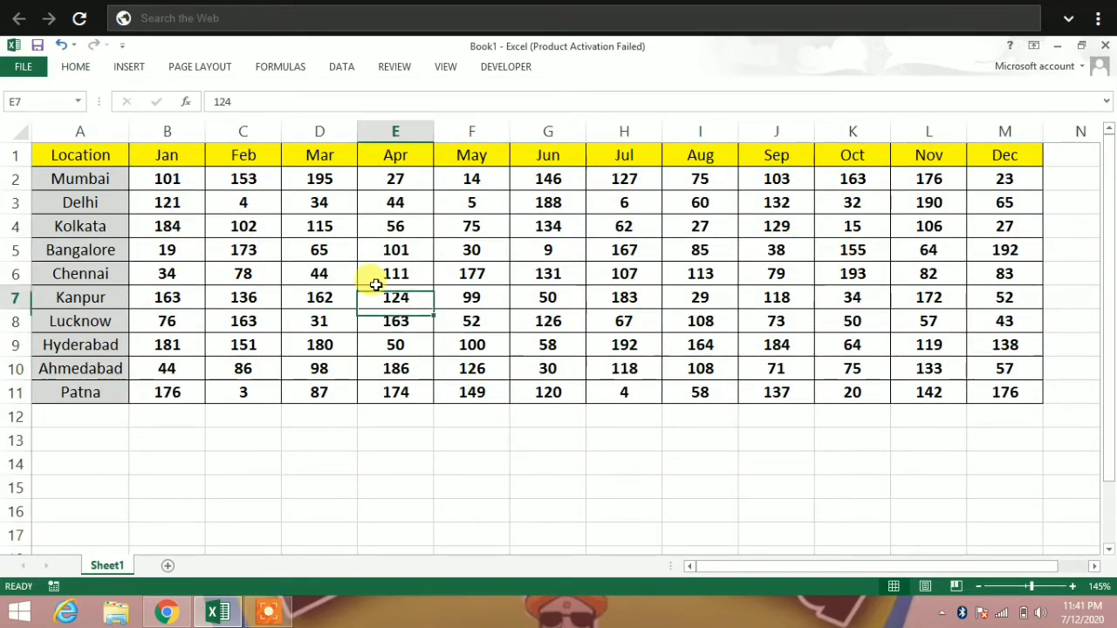
{"action": "key", "text": "Up"}
{"action": "key", "text": "Up"}
{"action": "key", "text": "Left"}
{"action": "left_click", "coordinate": [394, 299]}
{"action": "left_click_drag", "start_coordinate": [167, 179], "coordinate": [395, 297]}
{"action": "left_click_drag", "start_coordinate": [853, 393], "coordinate": [988, 390]}
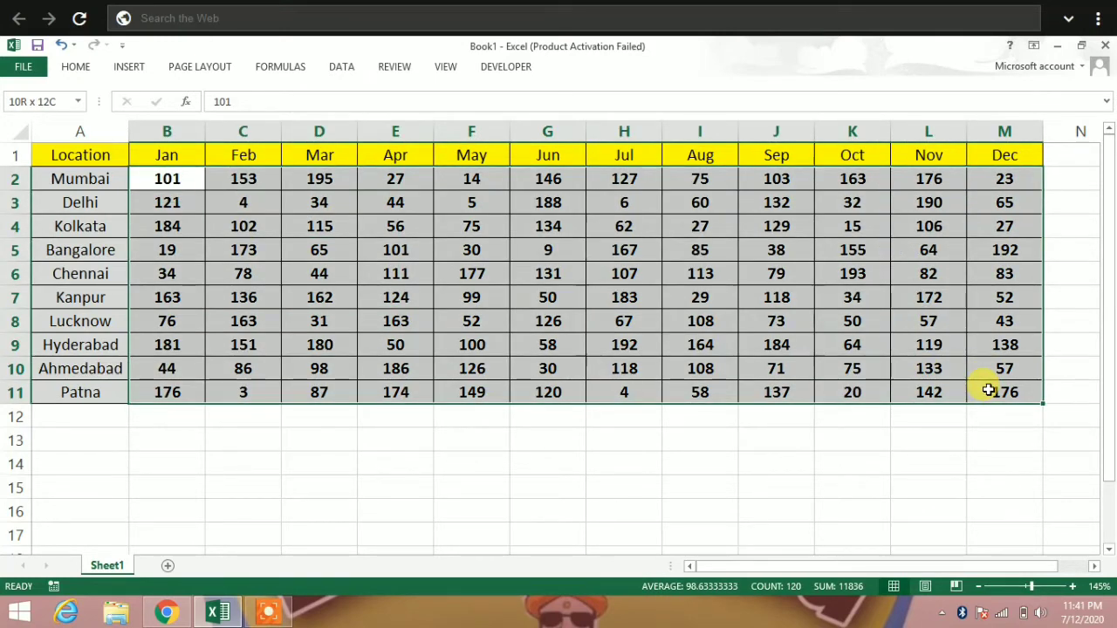
{"action": "left_click_drag", "start_coordinate": [988, 390], "coordinate": [928, 341]}
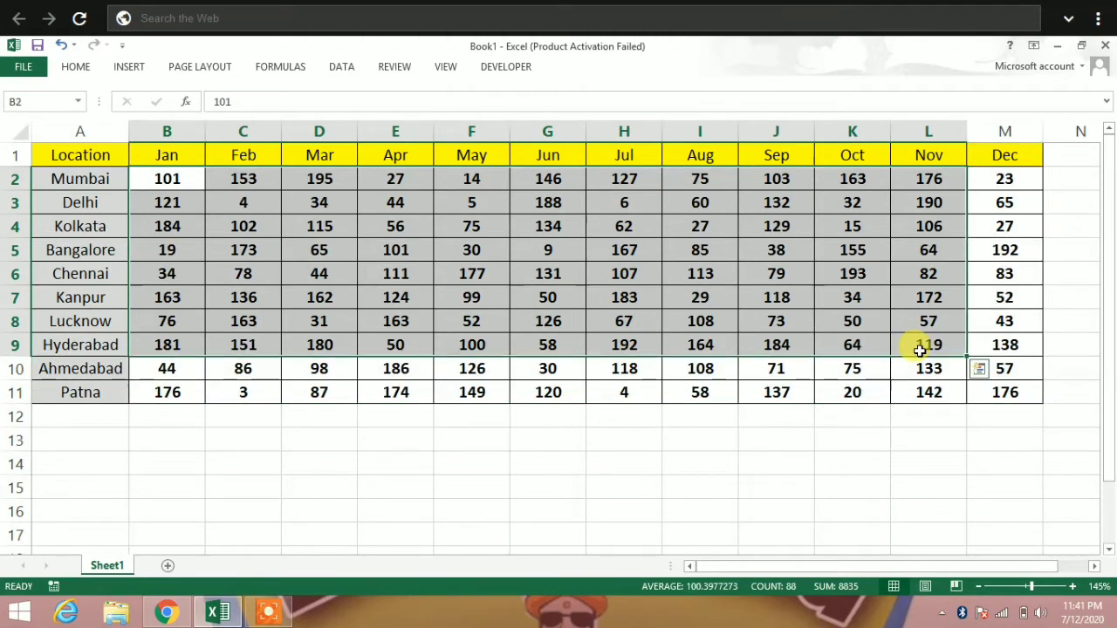
{"action": "left_click", "coordinate": [656, 337]}
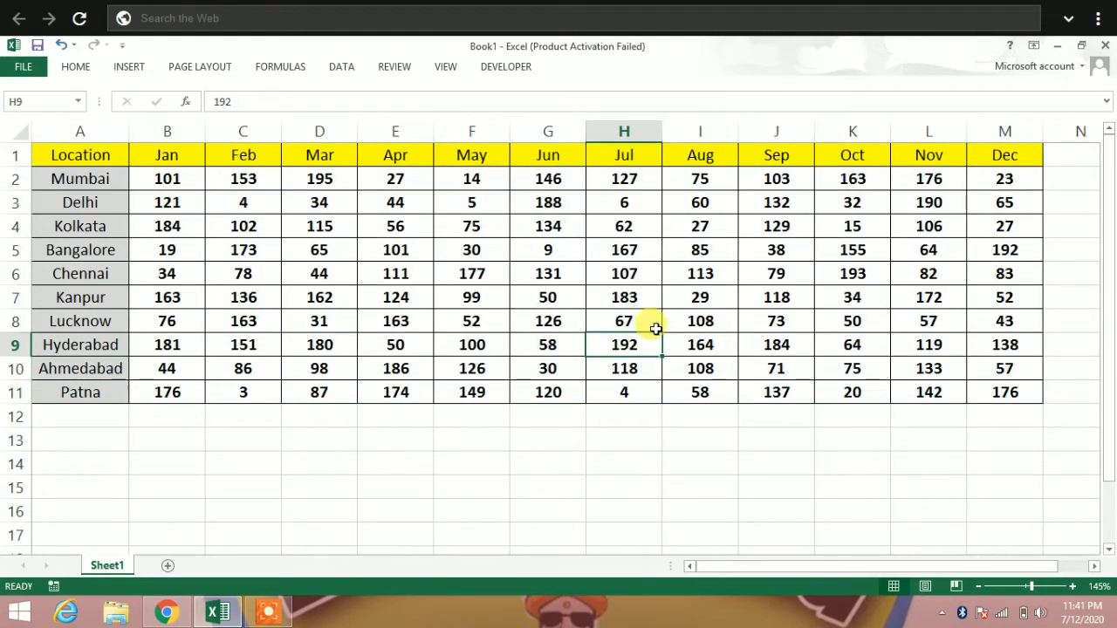
{"action": "left_click", "coordinate": [556, 300]}
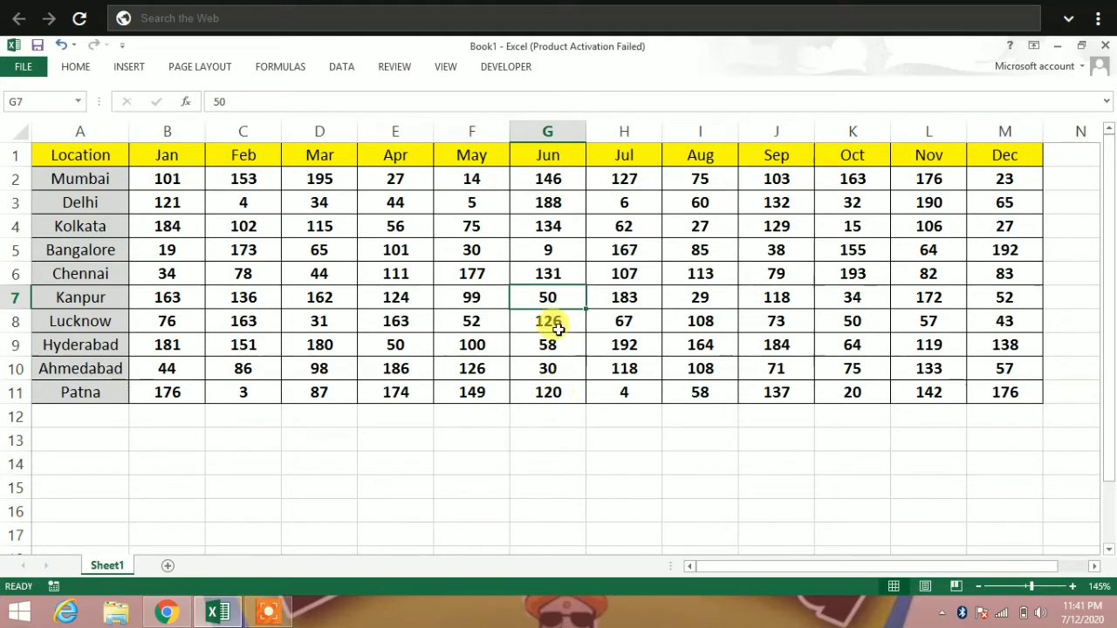
{"action": "left_click", "coordinate": [323, 345]}
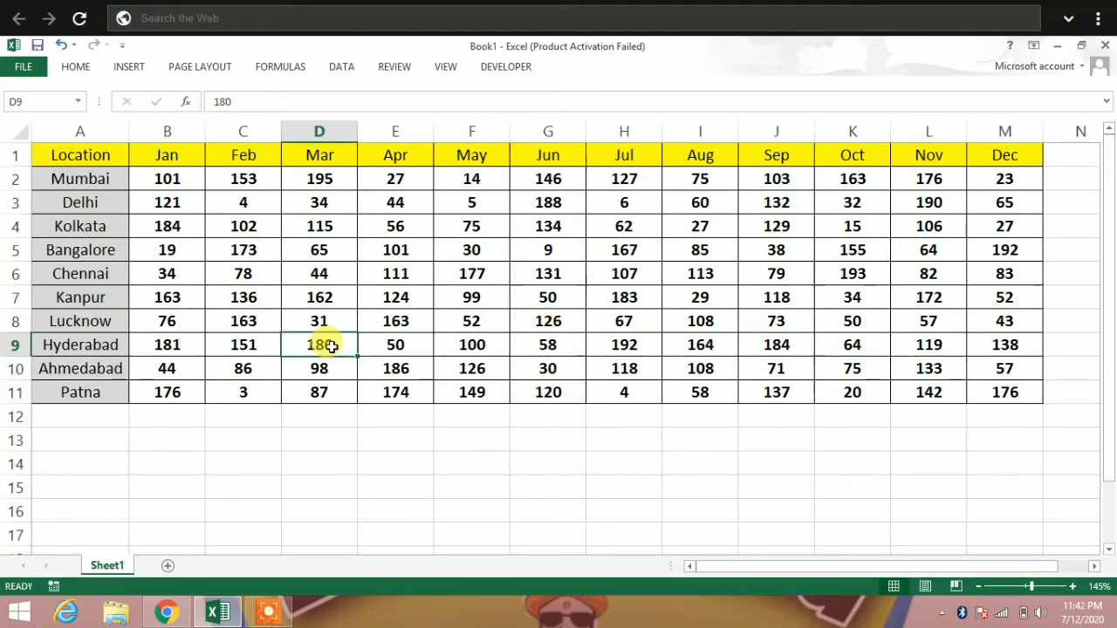
{"action": "left_click", "coordinate": [420, 340]}
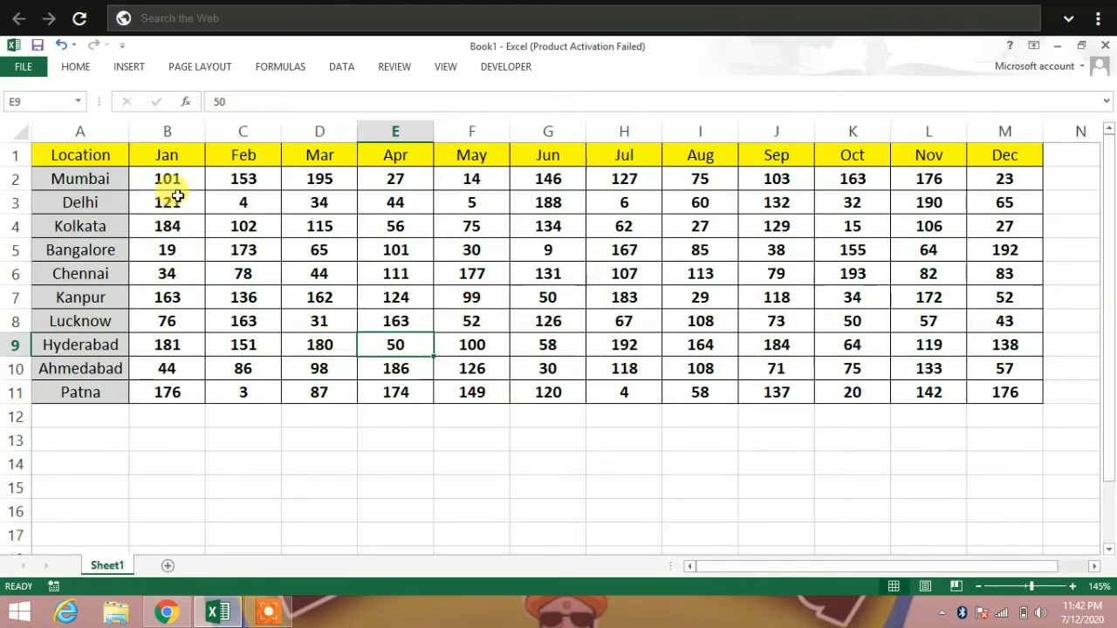
{"action": "left_click_drag", "start_coordinate": [176, 179], "coordinate": [981, 388]}
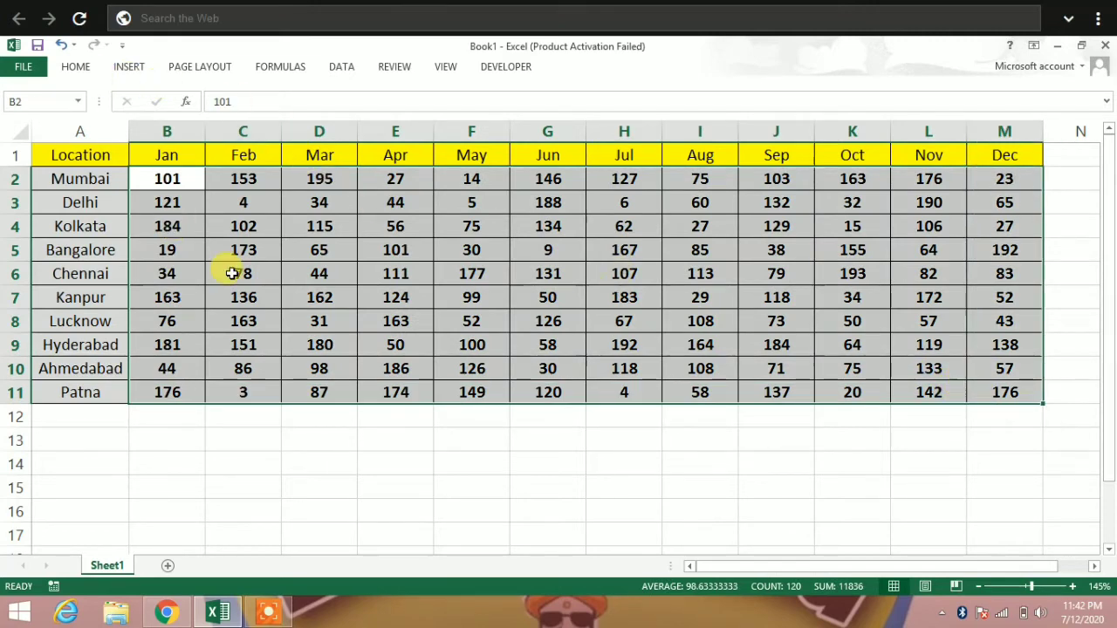
{"action": "left_click", "coordinate": [231, 273]}
Highlight the values in B2:M11 that are less than 50 using Light Red Fill with Dark Red Text.
{"action": "left_click_drag", "start_coordinate": [170, 183], "coordinate": [982, 392]}
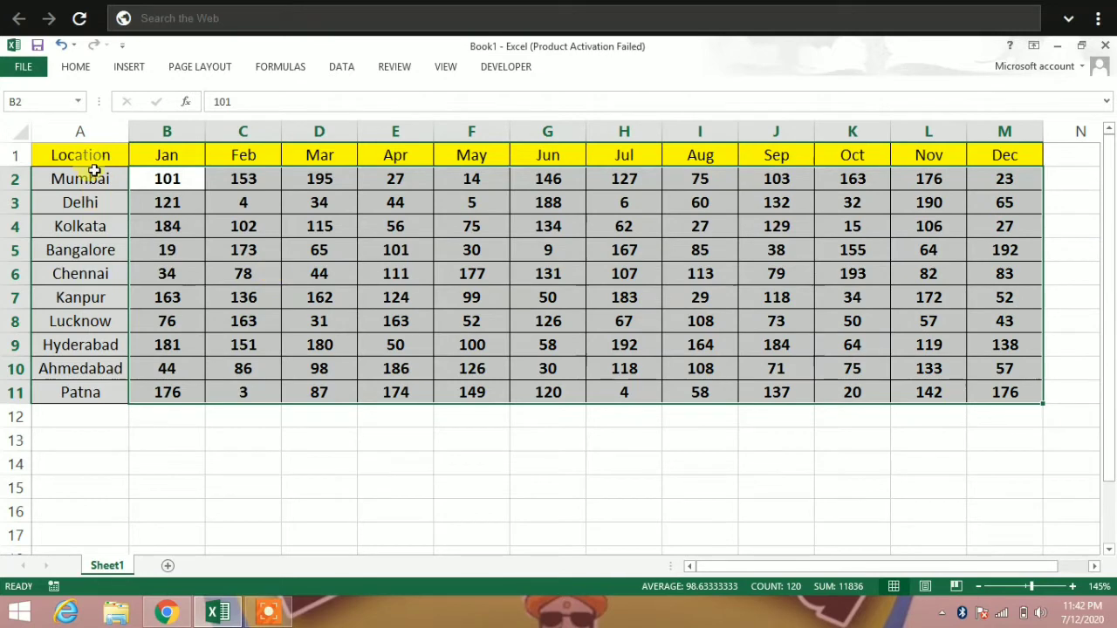
{"action": "left_click", "coordinate": [75, 68]}
{"action": "left_click", "coordinate": [660, 109]}
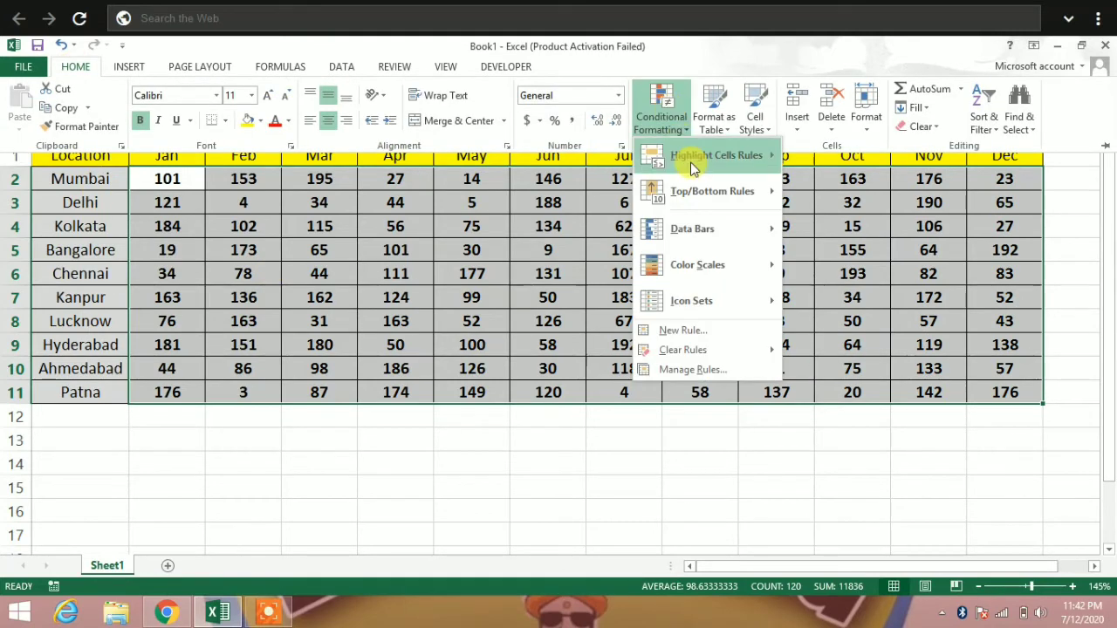
{"action": "mouse_move", "coordinate": [698, 159]}
{"action": "left_click", "coordinate": [834, 190]}
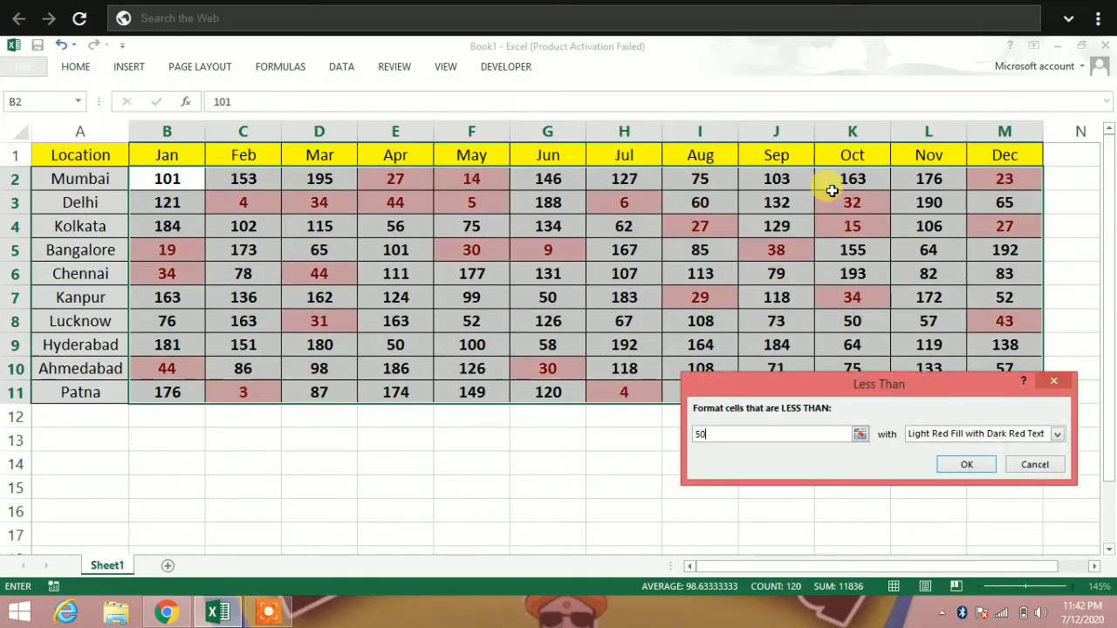
{"action": "type", "text": "50"}
{"action": "key", "text": "Return"}
{"action": "left_click", "coordinate": [679, 320]}
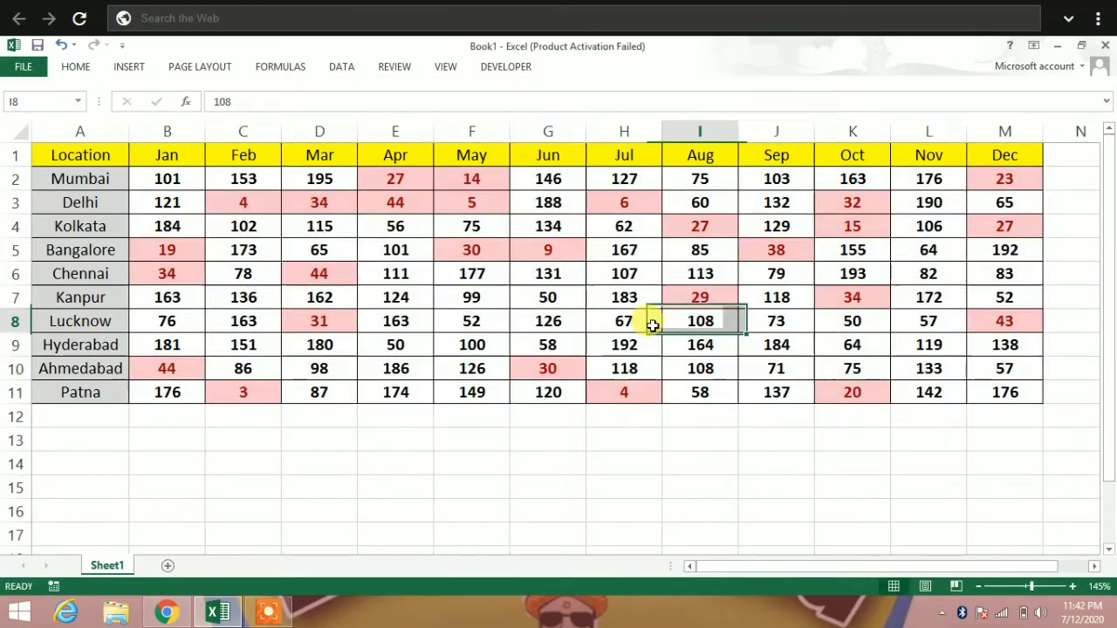
{"action": "left_click", "coordinate": [494, 254]}
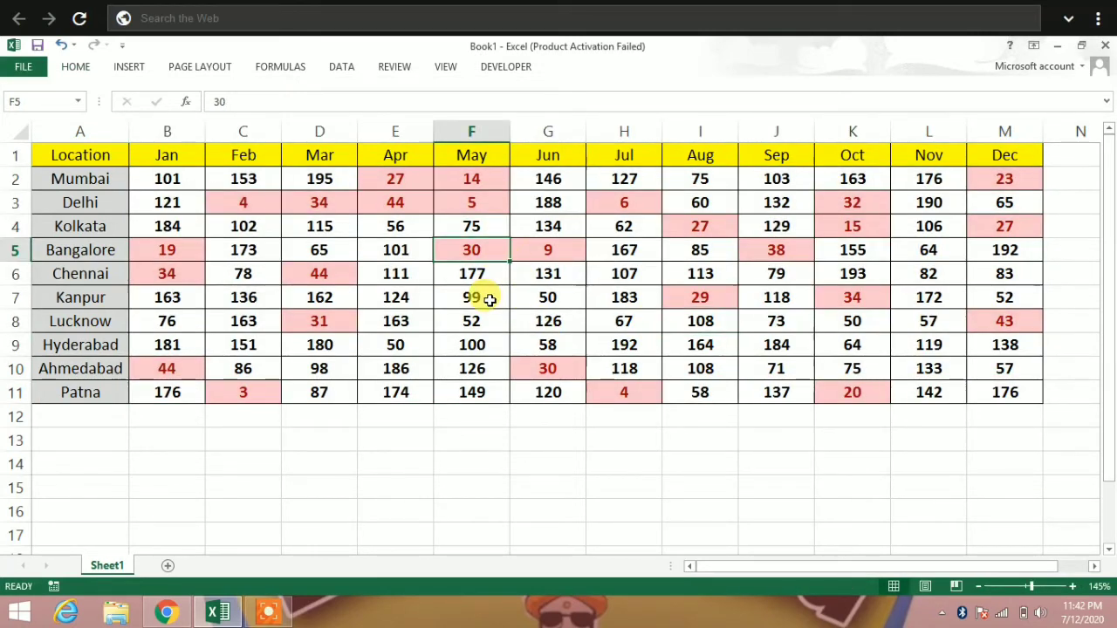
Test the highlight rule by setting Bangalore's May value in F5 to 51, and undo the entry.
{"action": "type", "text": "5"}
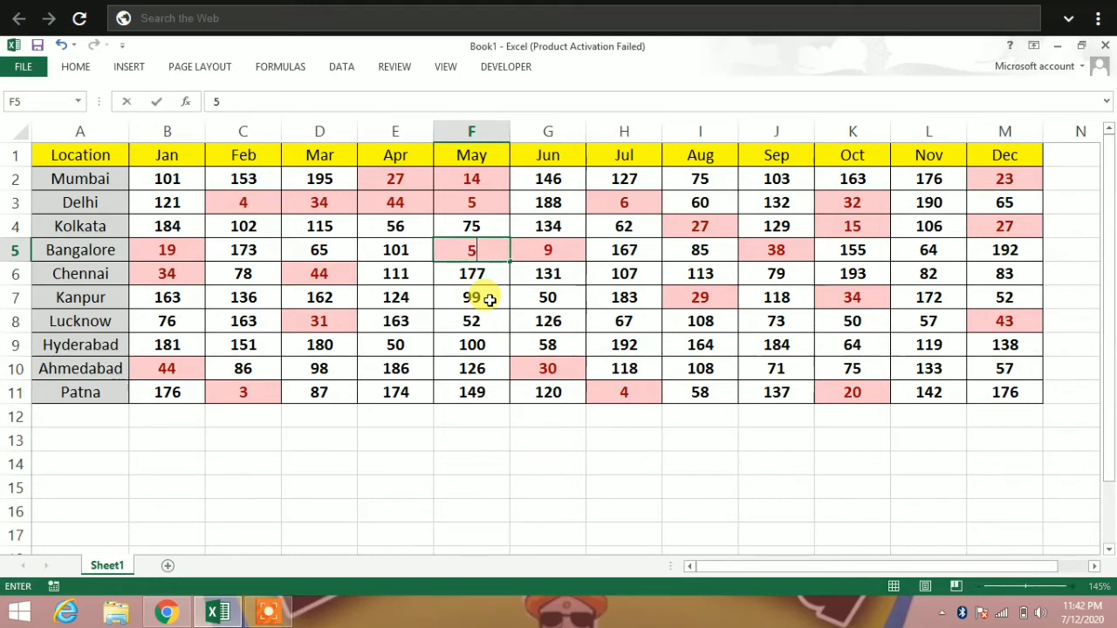
{"action": "type", "text": "1"}
{"action": "key", "text": "Return"}
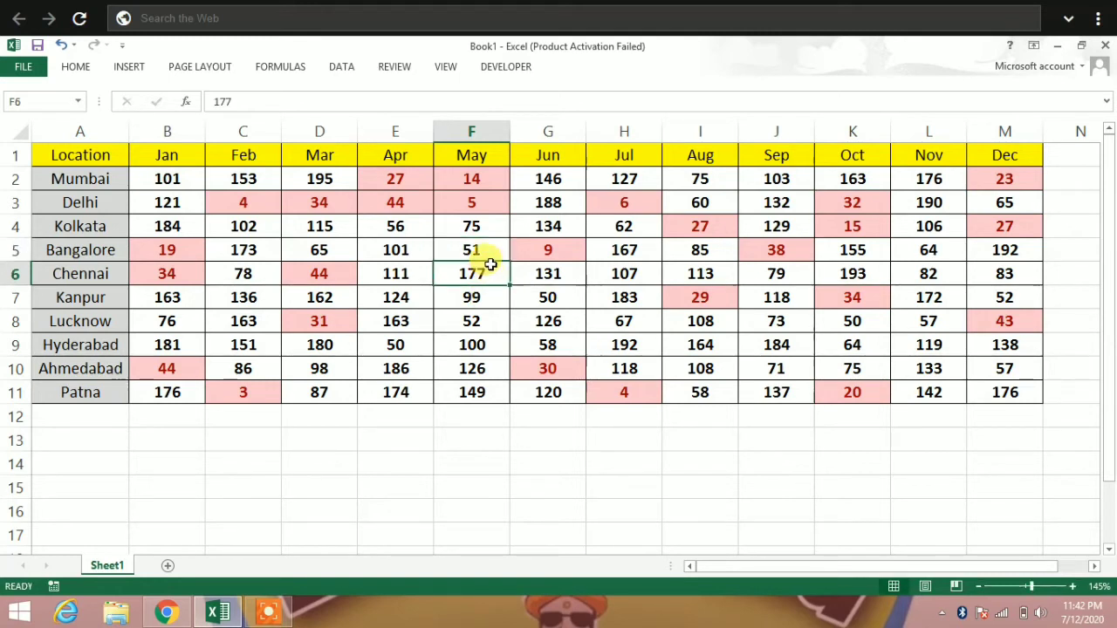
{"action": "key", "text": "ctrl+z"}
{"action": "left_click", "coordinate": [463, 295]}
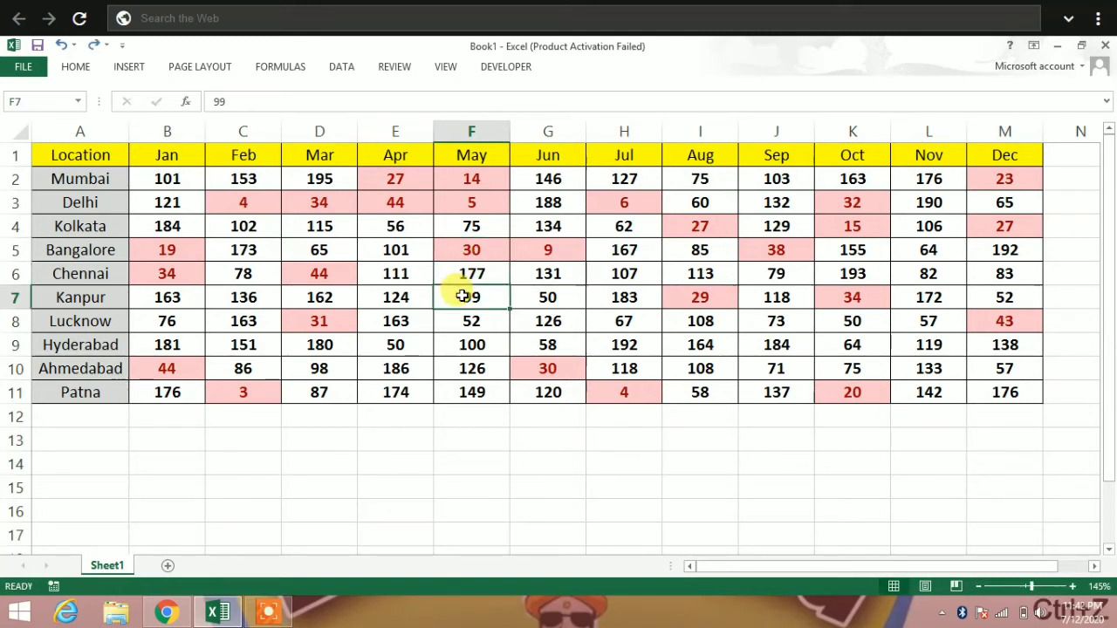
Create a new blank workbook and return to the Book1 workbook with the city table.
{"action": "key", "text": "ctrl+n"}
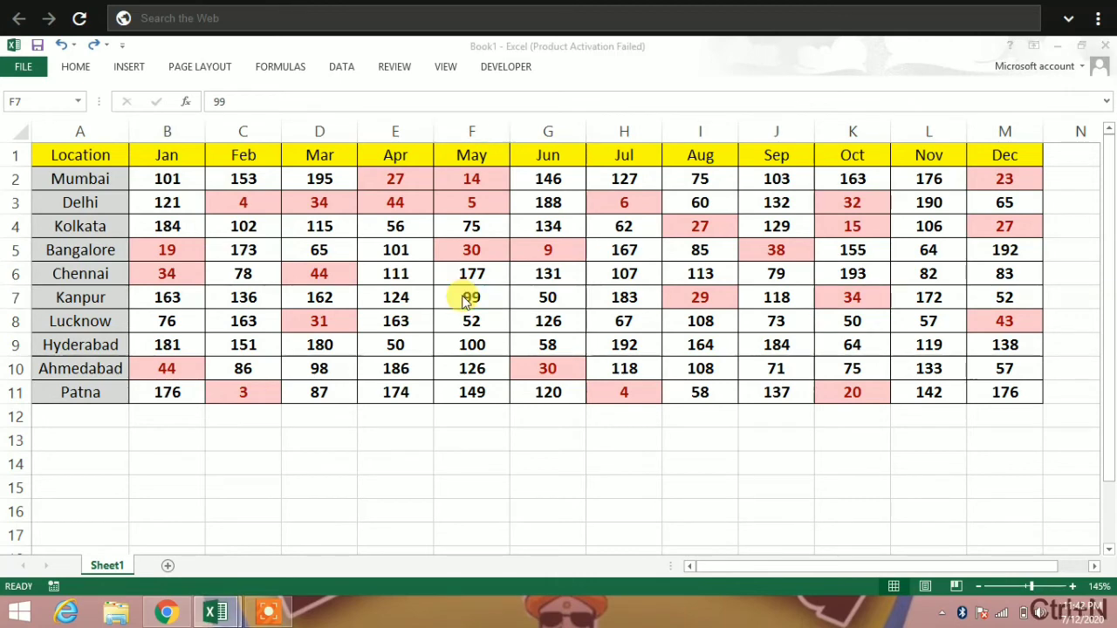
{"action": "mouse_move", "coordinate": [236, 613]}
{"action": "left_click", "coordinate": [170, 569]}
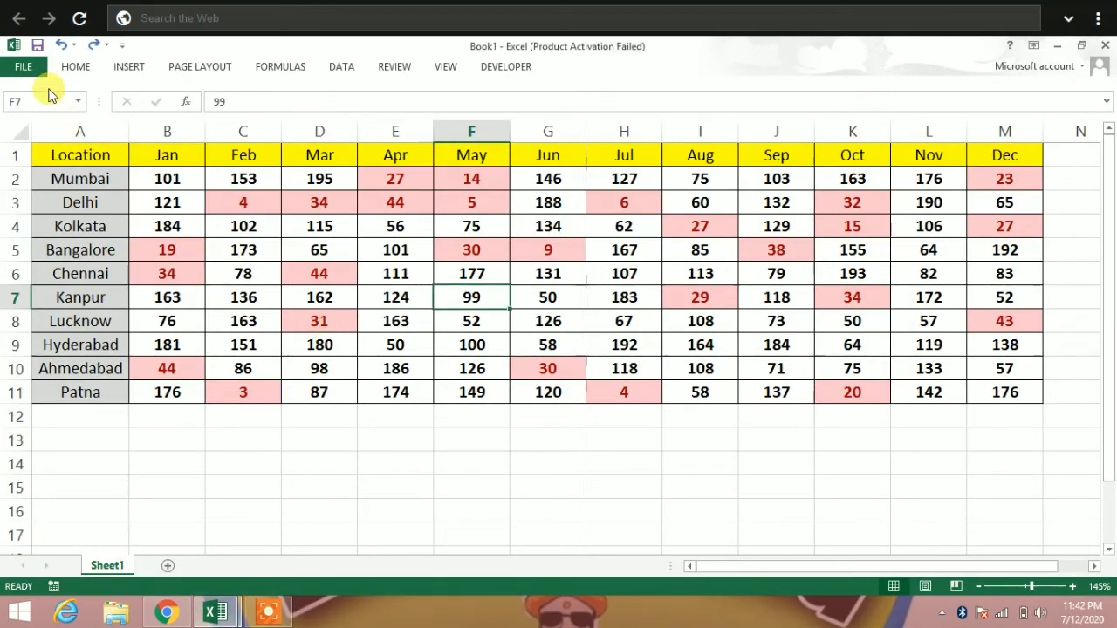
Save the workbook to the Desktop as magic in Web Page format, accepting the possible loss of features.
{"action": "left_click", "coordinate": [26, 73]}
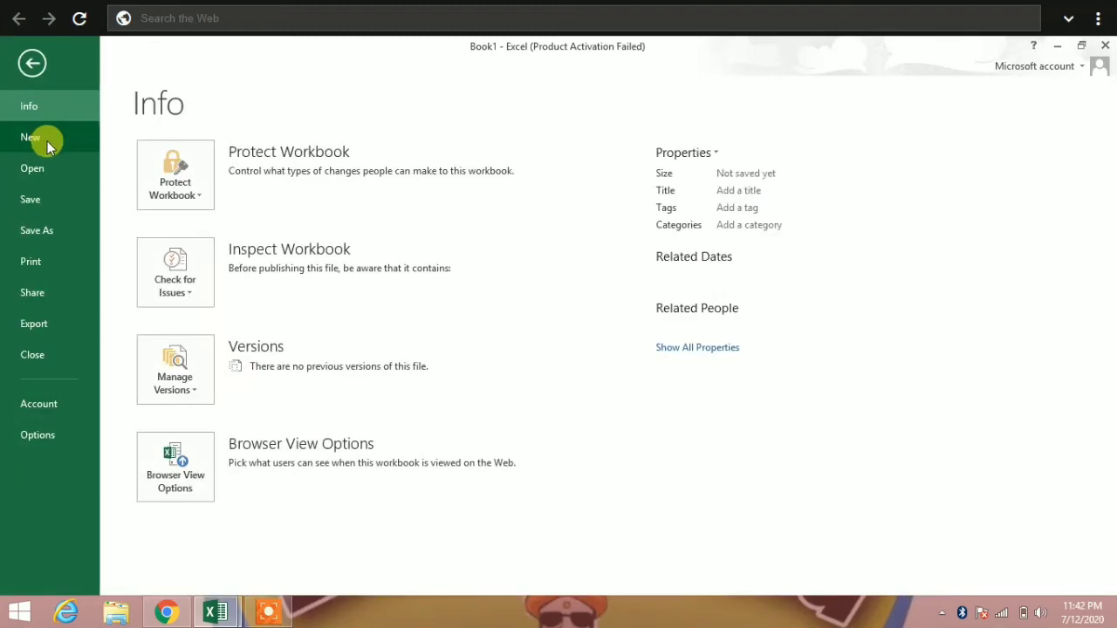
{"action": "left_click", "coordinate": [48, 226]}
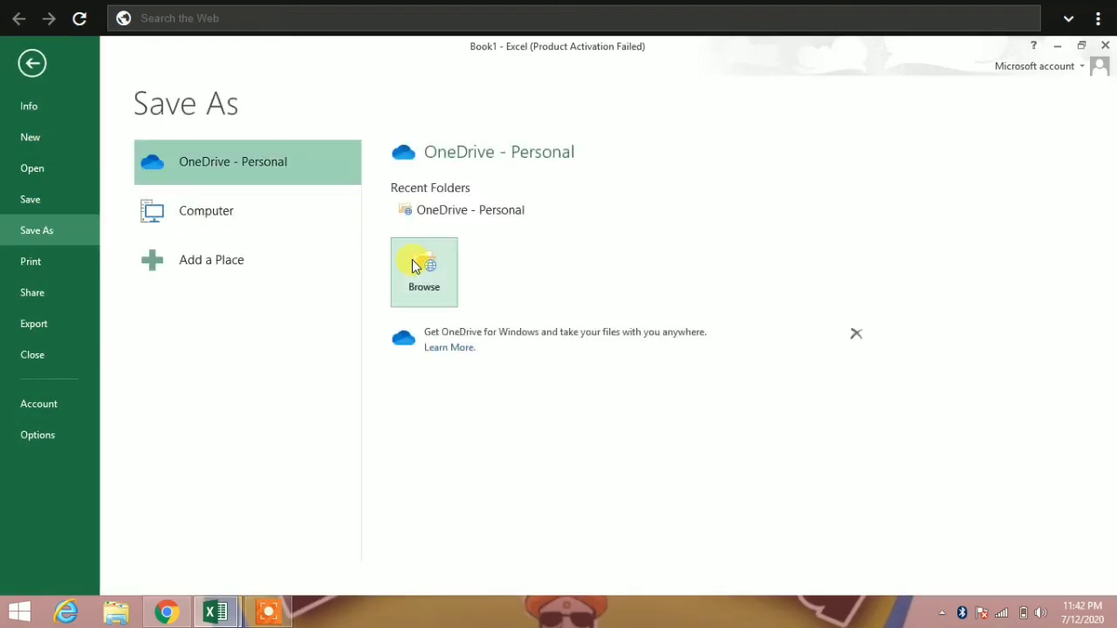
{"action": "left_click", "coordinate": [420, 288]}
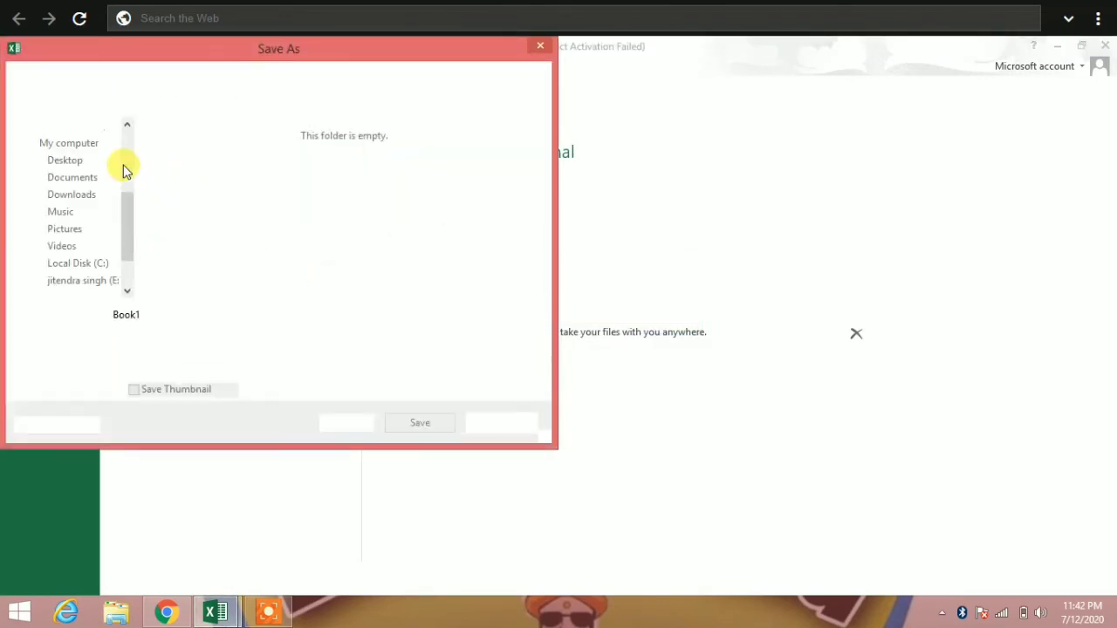
{"action": "left_click_drag", "start_coordinate": [129, 183], "coordinate": [125, 155]}
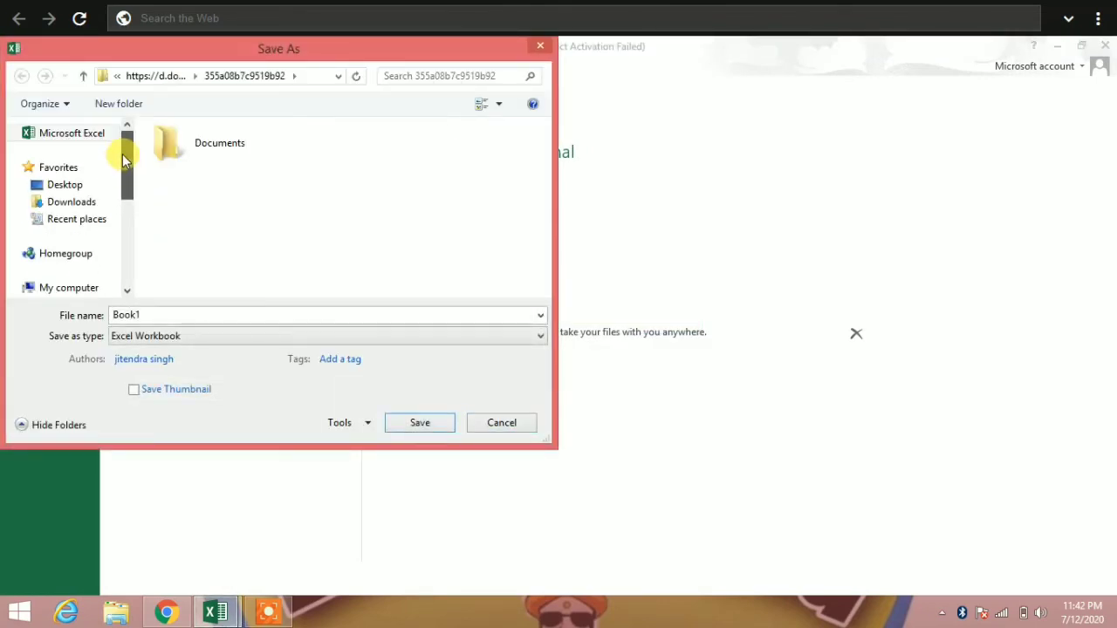
{"action": "left_click", "coordinate": [85, 186]}
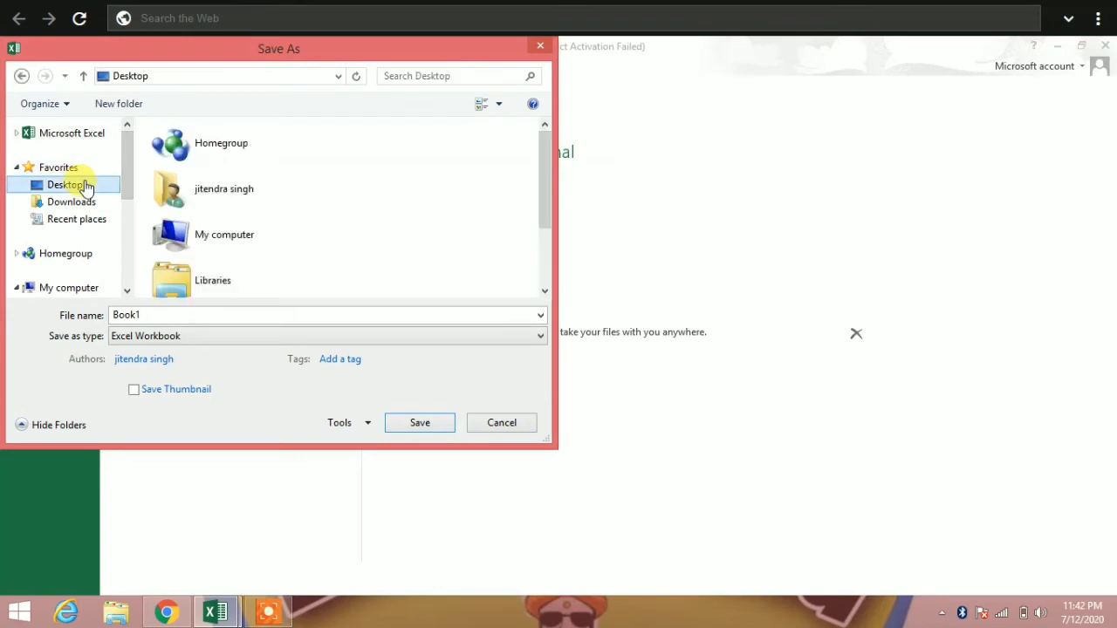
{"action": "double_click", "coordinate": [125, 315]}
{"action": "type", "text": "magic"}
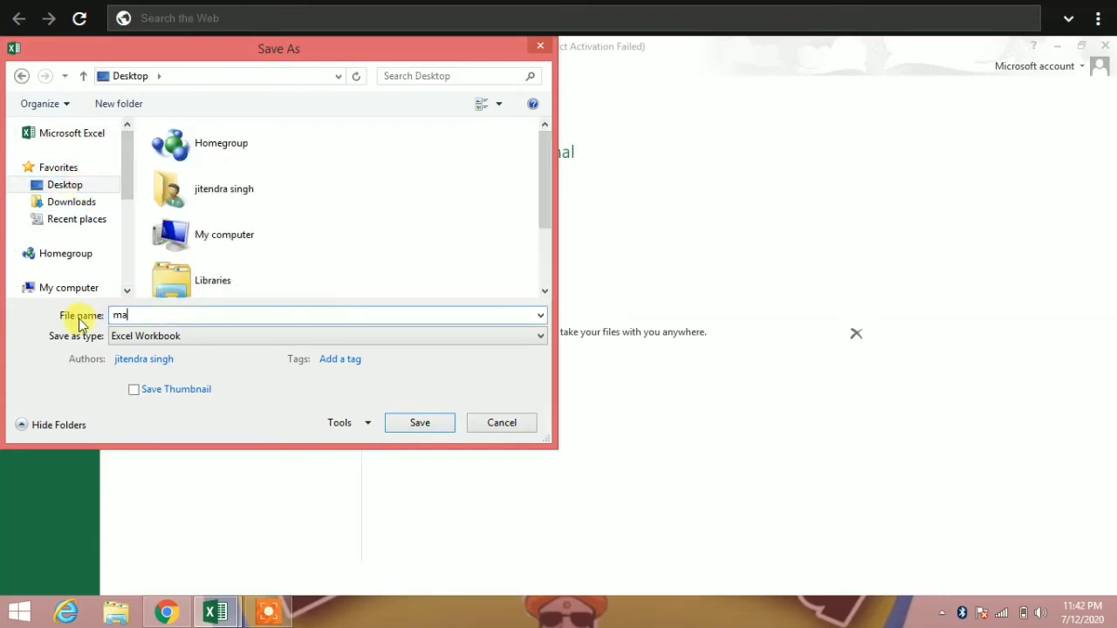
{"action": "left_click", "coordinate": [142, 340]}
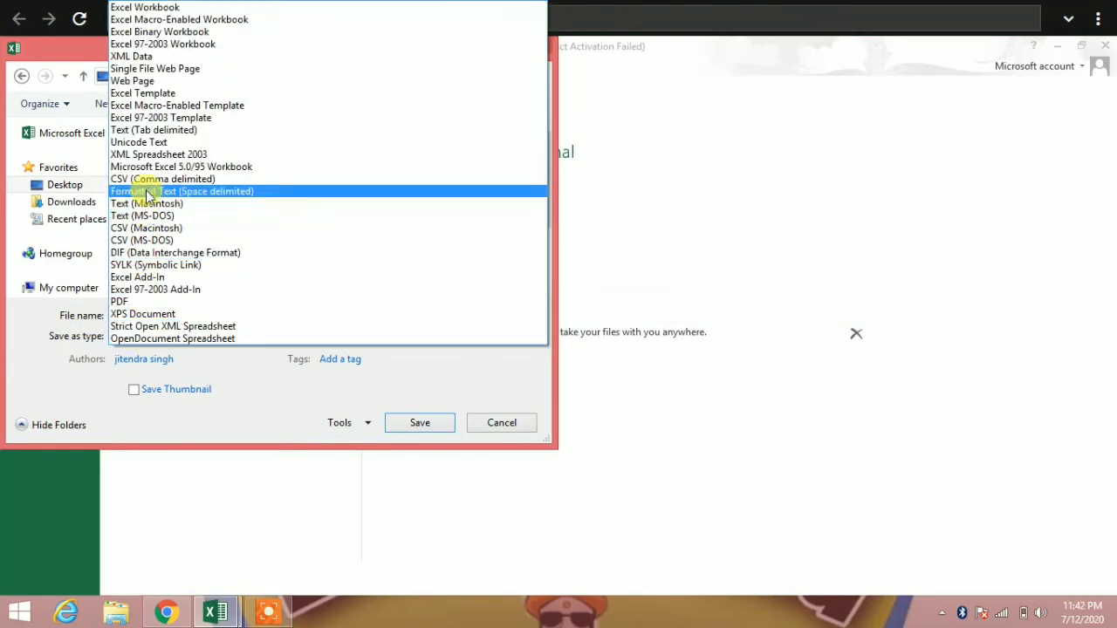
{"action": "left_click", "coordinate": [170, 81]}
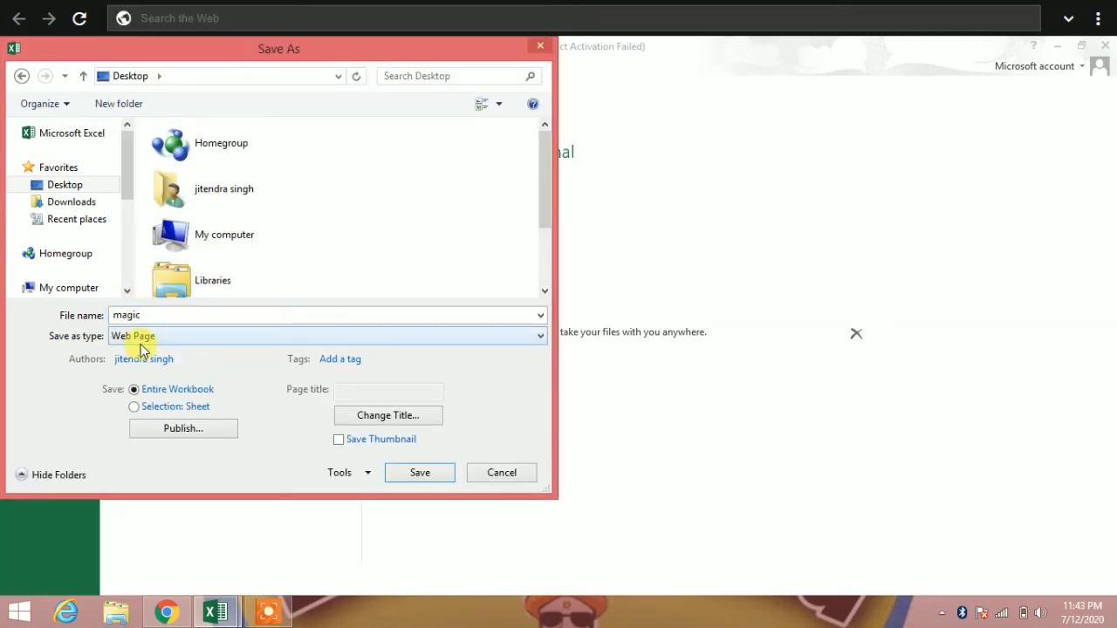
{"action": "left_click", "coordinate": [427, 473]}
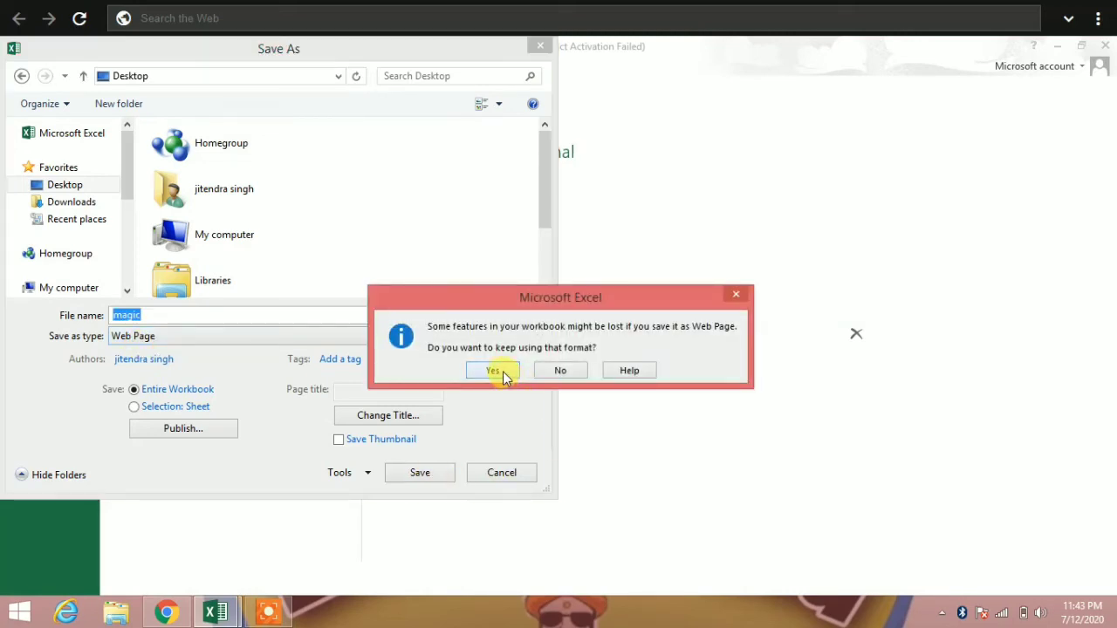
{"action": "left_click", "coordinate": [494, 371]}
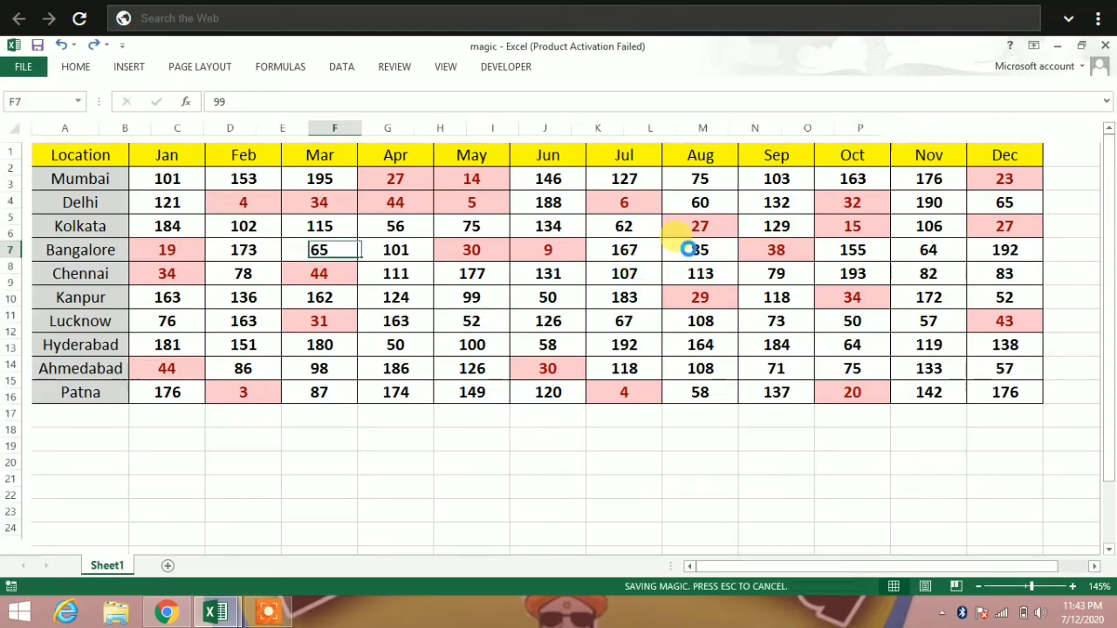
Close the magic workbook and reopen it from the recent workbooks.
{"action": "left_click", "coordinate": [1105, 45]}
{"action": "left_click", "coordinate": [338, 325]}
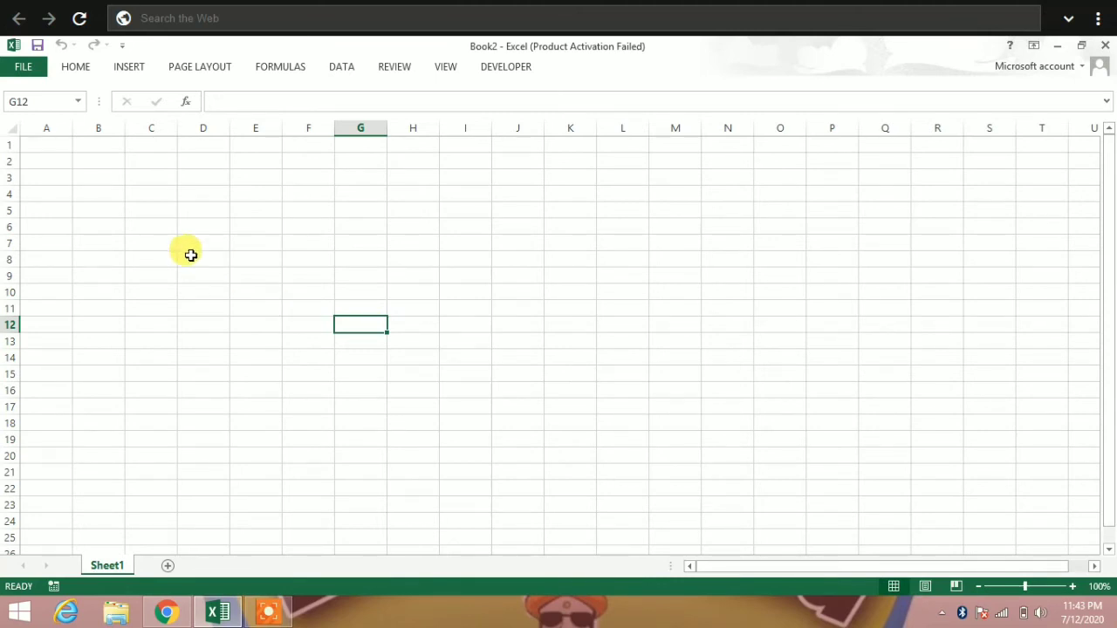
{"action": "left_click", "coordinate": [23, 67]}
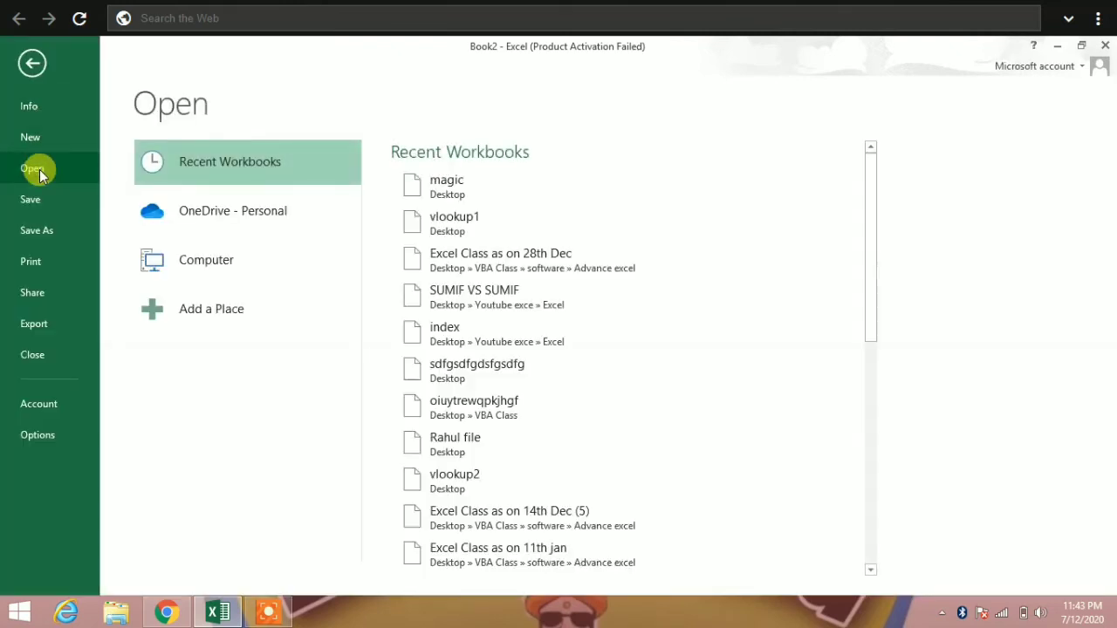
{"action": "left_click", "coordinate": [475, 186]}
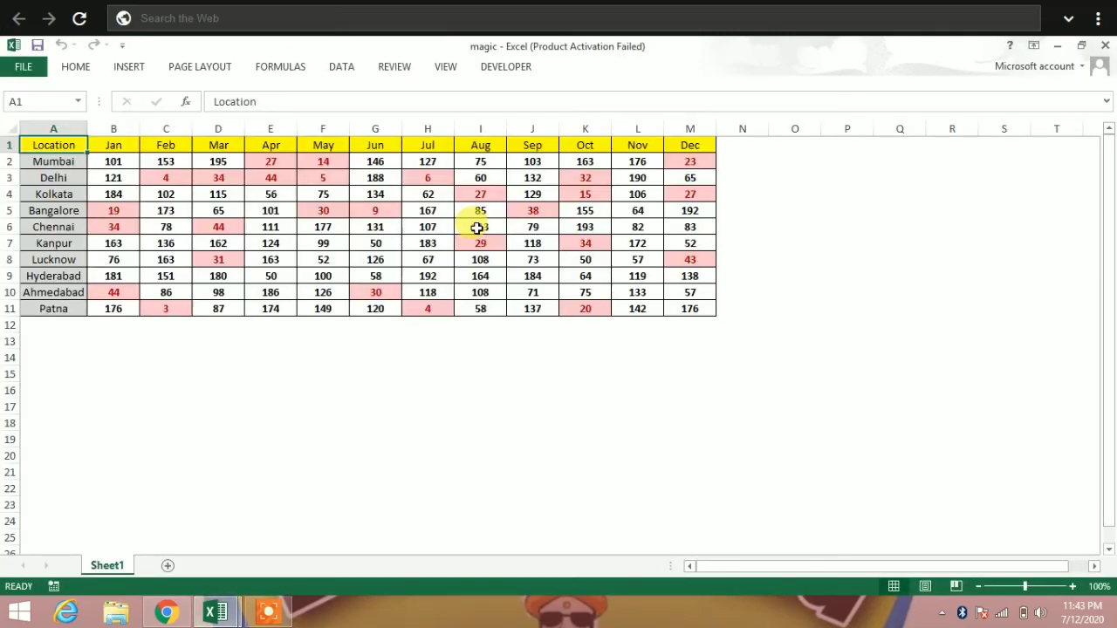
Set Delhi's May value in F3 to 51 to test whether its highlight is still conditional.
{"action": "scroll", "coordinate": [475, 228], "scroll_direction": "up", "scroll_amount": 2, "text": "ctrl"}
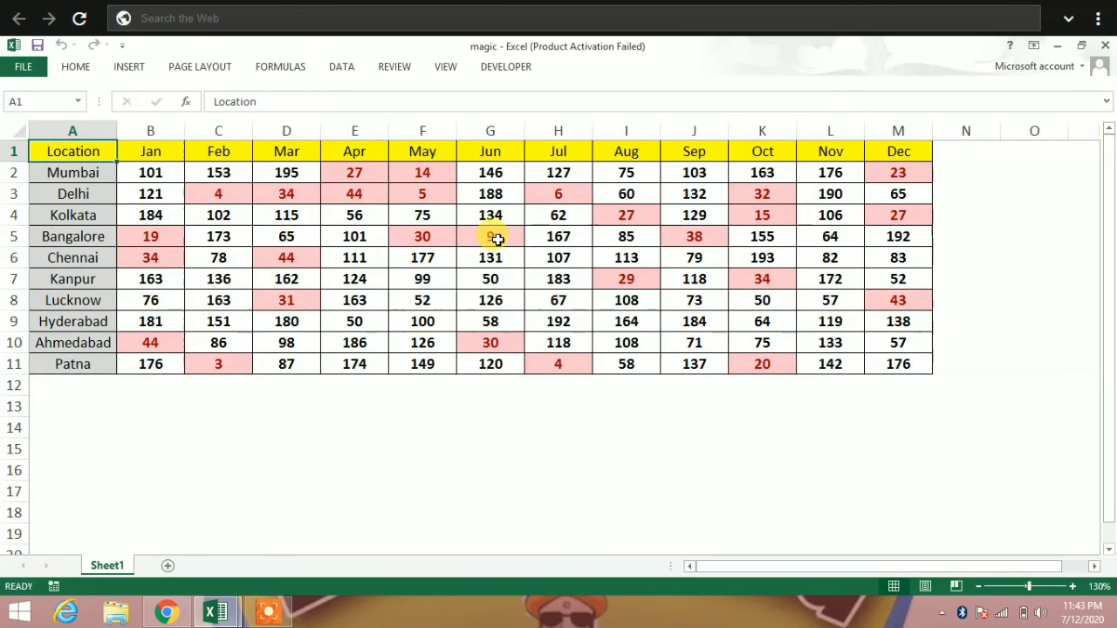
{"action": "scroll", "coordinate": [497, 239], "scroll_direction": "up", "scroll_amount": 1, "text": "ctrl"}
{"action": "left_click", "coordinate": [494, 208]}
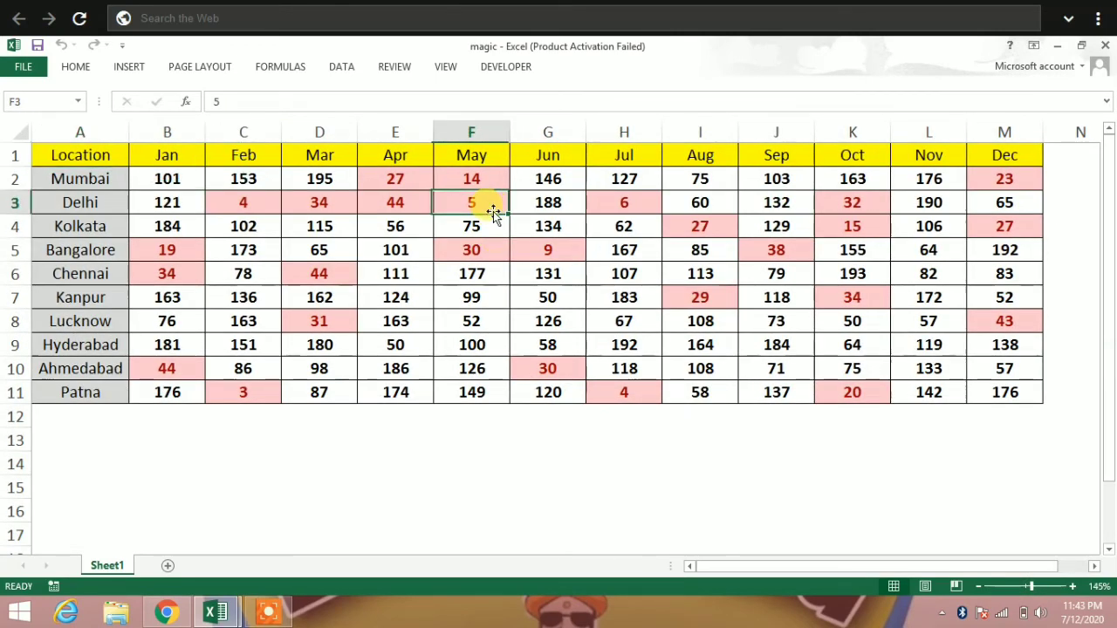
{"action": "type", "text": "51"}
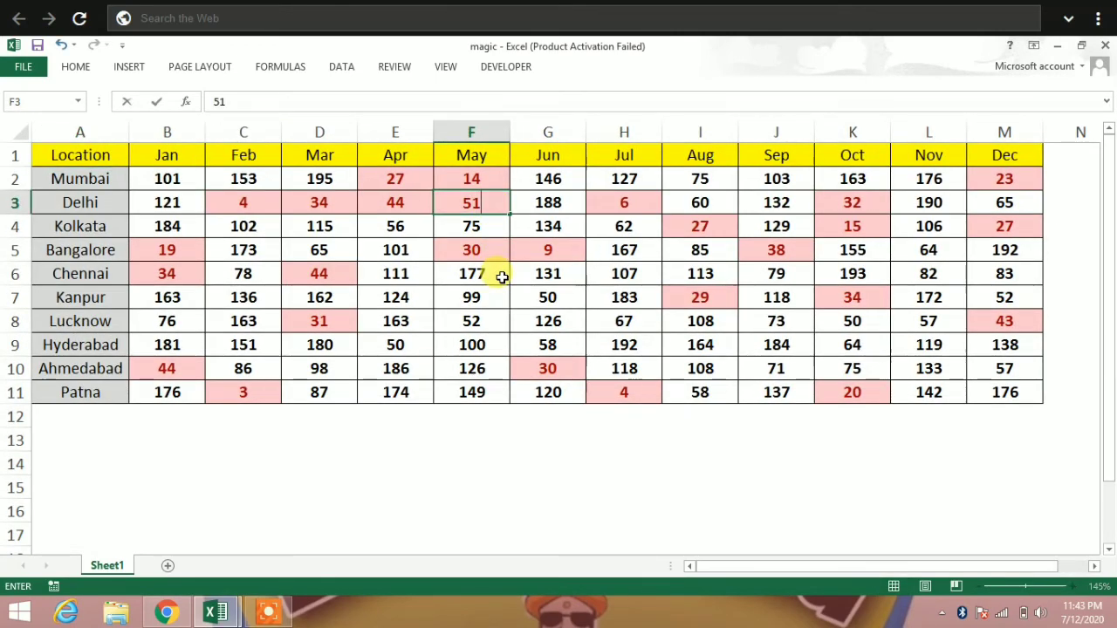
{"action": "key", "text": "Return"}
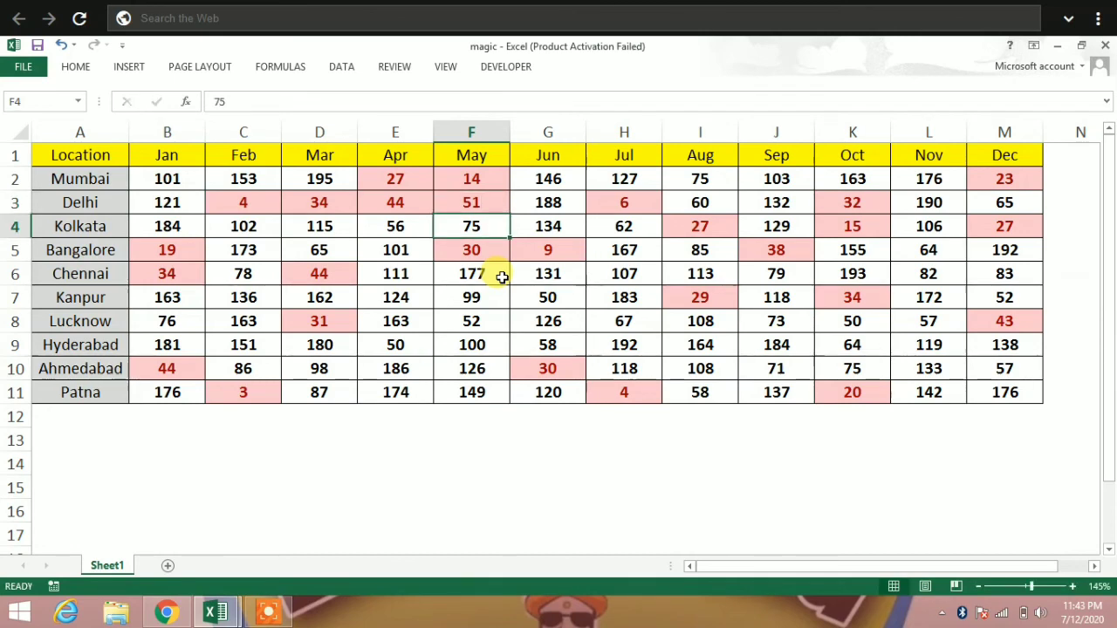
Set Bangalore's May and June values in F5 and G5 to 100.
{"action": "left_click", "coordinate": [487, 254]}
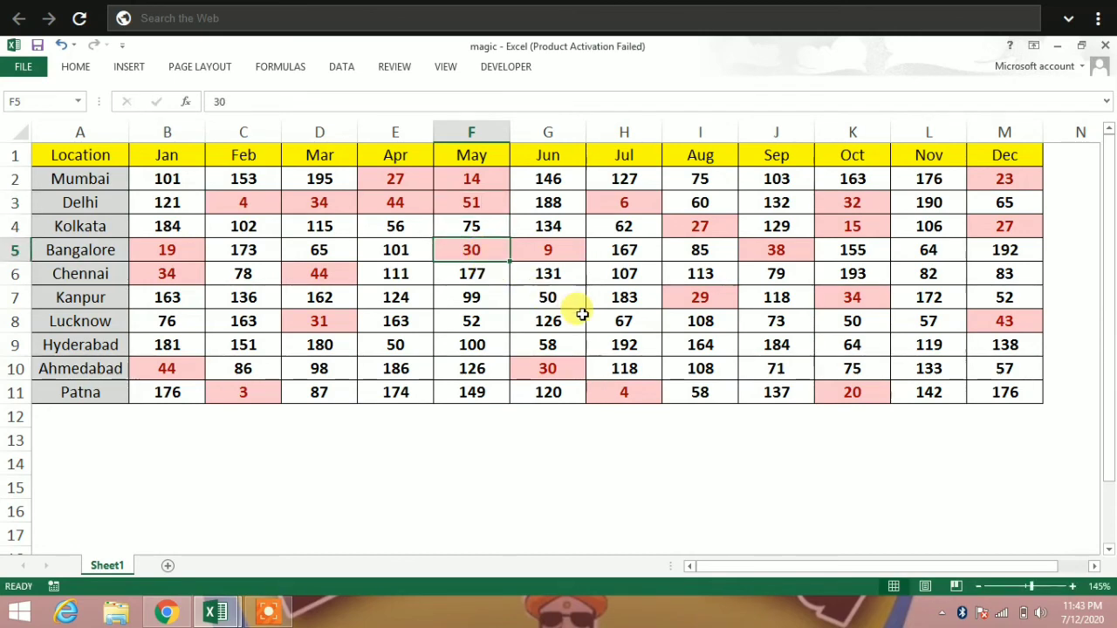
{"action": "type", "text": "100"}
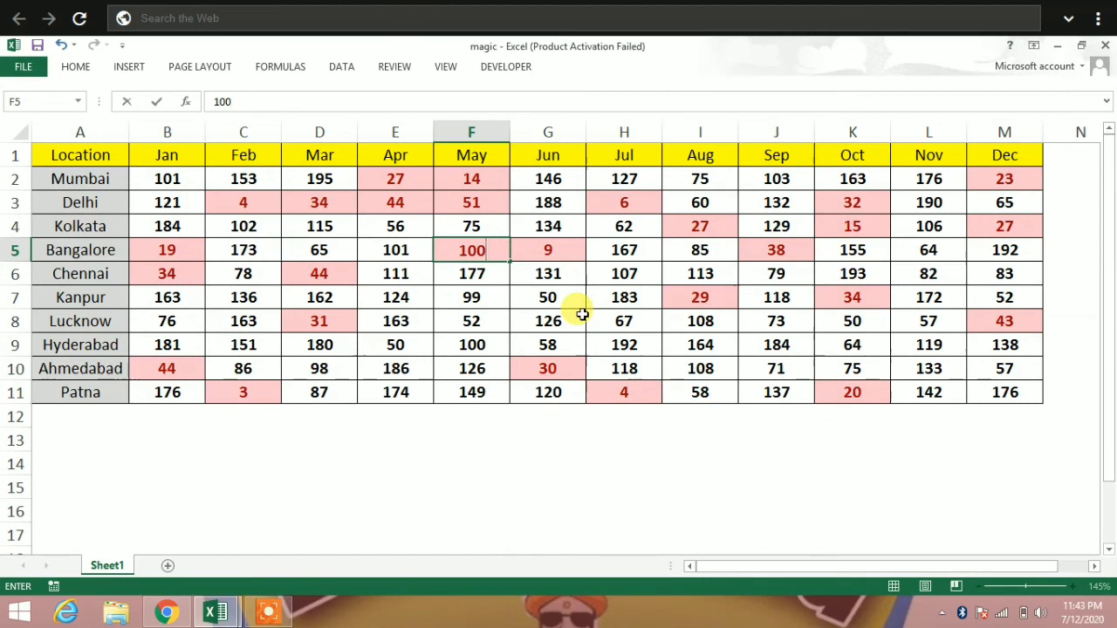
{"action": "key", "text": "Return"}
{"action": "left_click_drag", "start_coordinate": [545, 272], "coordinate": [553, 253]}
{"action": "left_click", "coordinate": [553, 253]}
{"action": "type", "text": "100"}
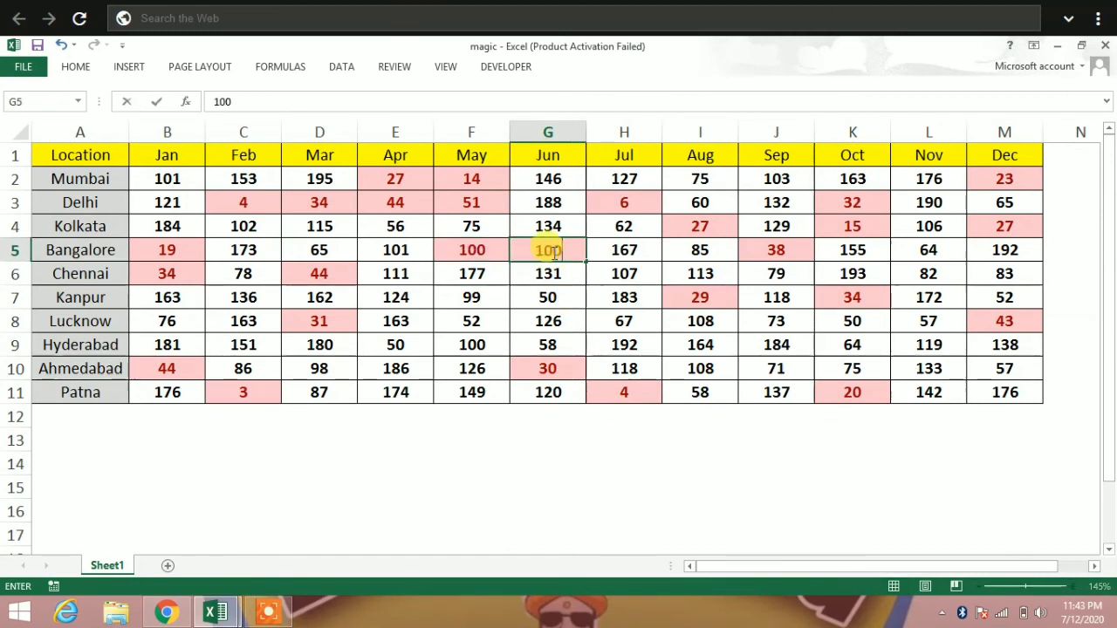
{"action": "key", "text": "Return"}
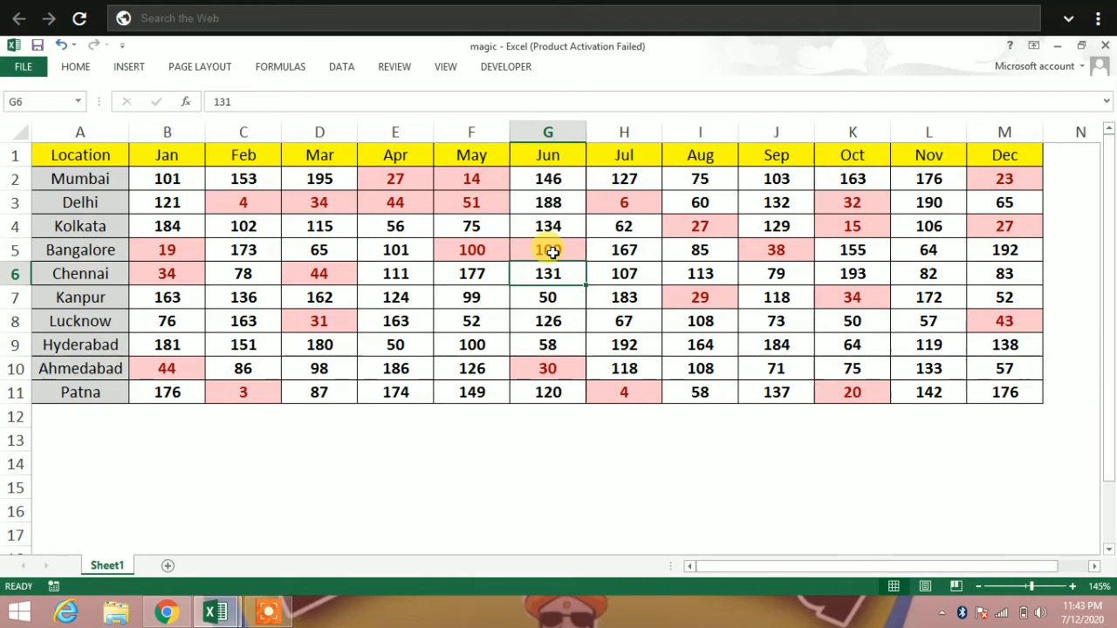
{"action": "left_click", "coordinate": [553, 251]}
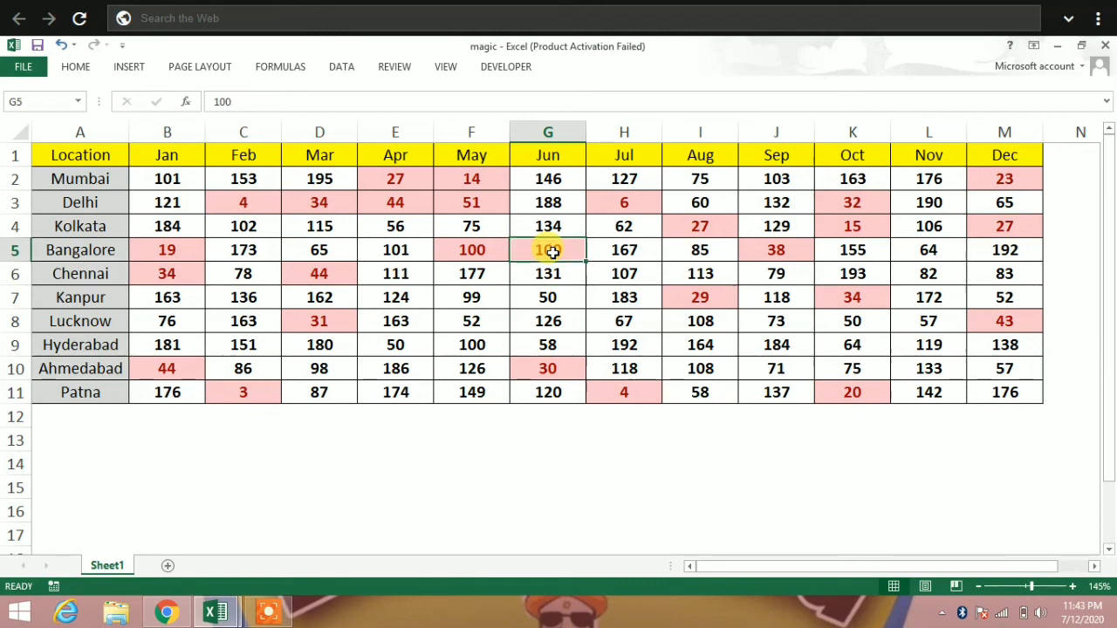
{"action": "key", "text": "Return"}
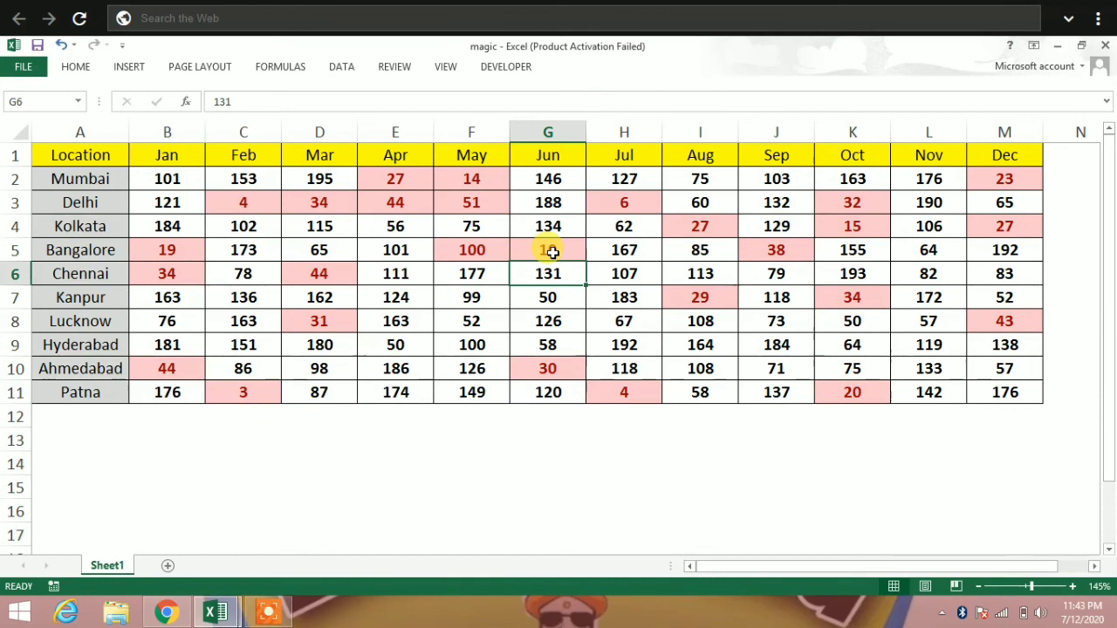